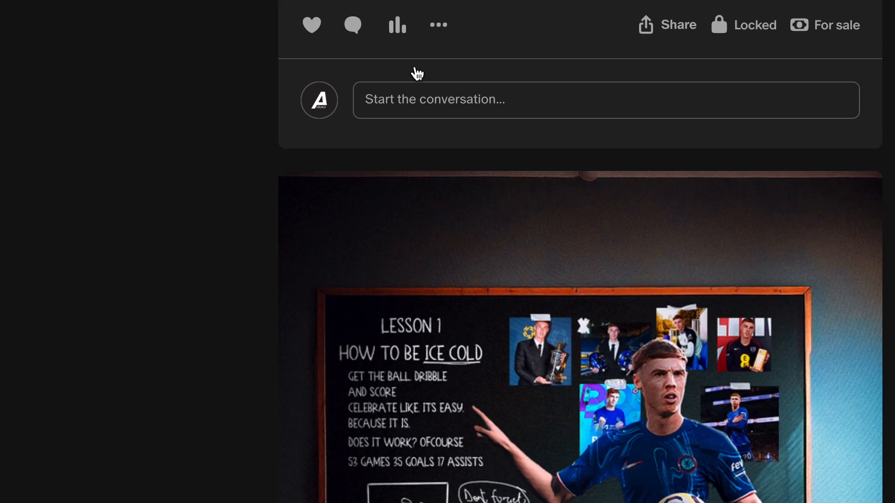
- Browse the Patreon page's posts and membership tiers, expanding the Silver and Bronze tiers to examine what they include
{"action": "scroll", "coordinate": [415, 67], "scroll_direction": "up", "scroll_amount": 20}
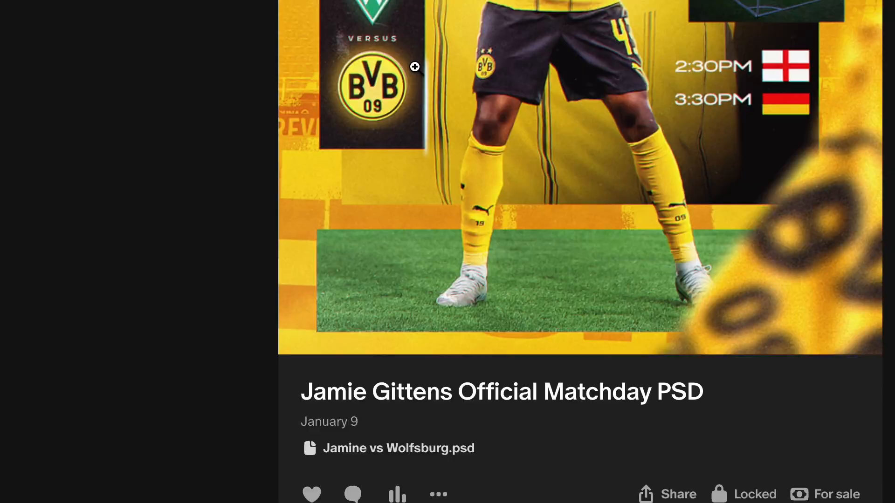
{"action": "scroll", "coordinate": [435, 415], "scroll_direction": "down", "scroll_amount": 5}
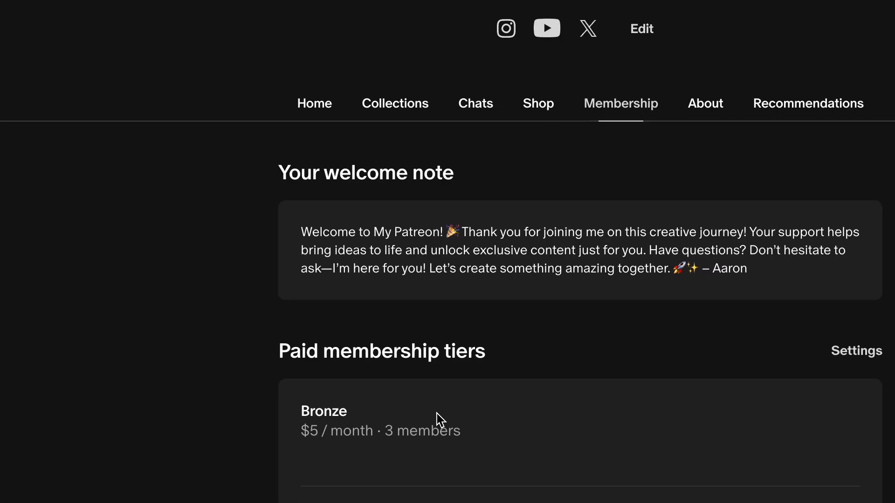
{"action": "scroll", "coordinate": [519, 385], "scroll_direction": "down", "scroll_amount": 6}
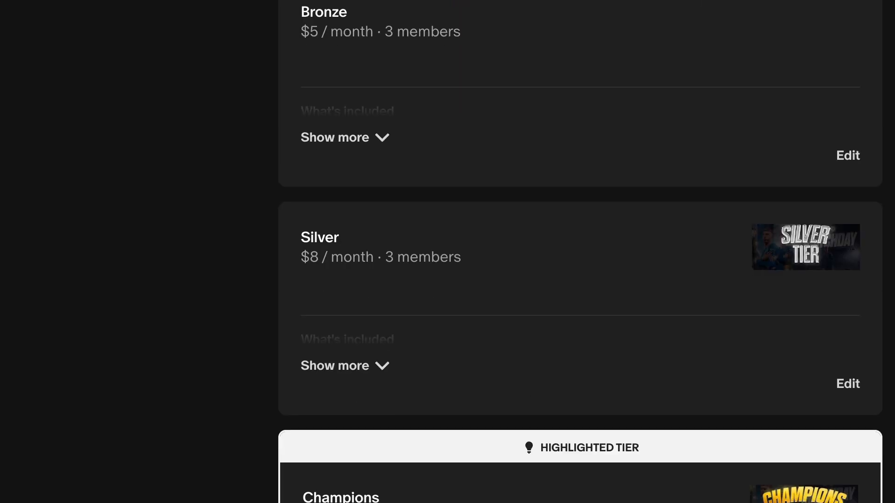
{"action": "left_click", "coordinate": [387, 366]}
{"action": "scroll", "coordinate": [392, 363], "scroll_direction": "down", "scroll_amount": 1}
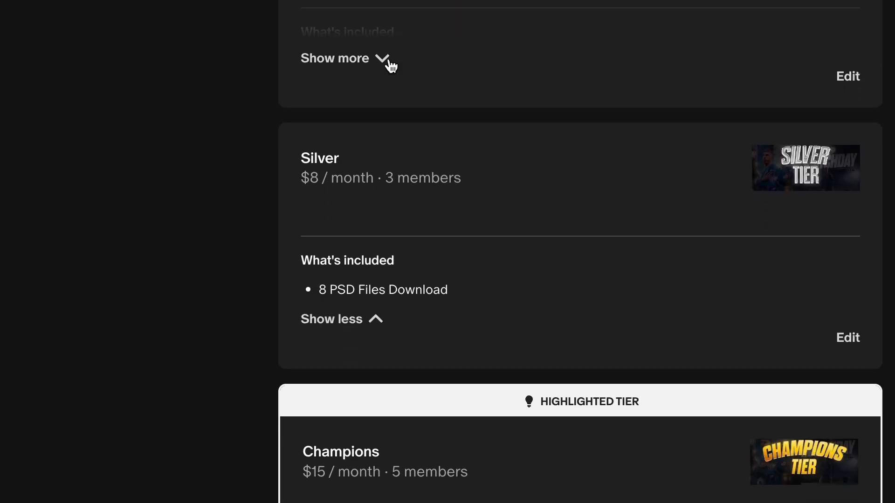
{"action": "left_click", "coordinate": [389, 65]}
{"action": "scroll", "coordinate": [432, 238], "scroll_direction": "down", "scroll_amount": 1}
{"action": "scroll", "coordinate": [434, 242], "scroll_direction": "down", "scroll_amount": 1}
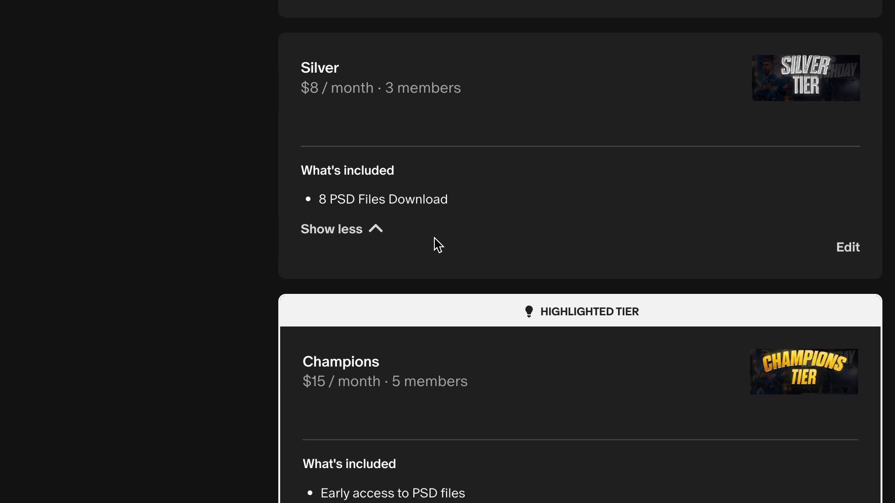
{"action": "scroll", "coordinate": [435, 245], "scroll_direction": "up", "scroll_amount": 3}
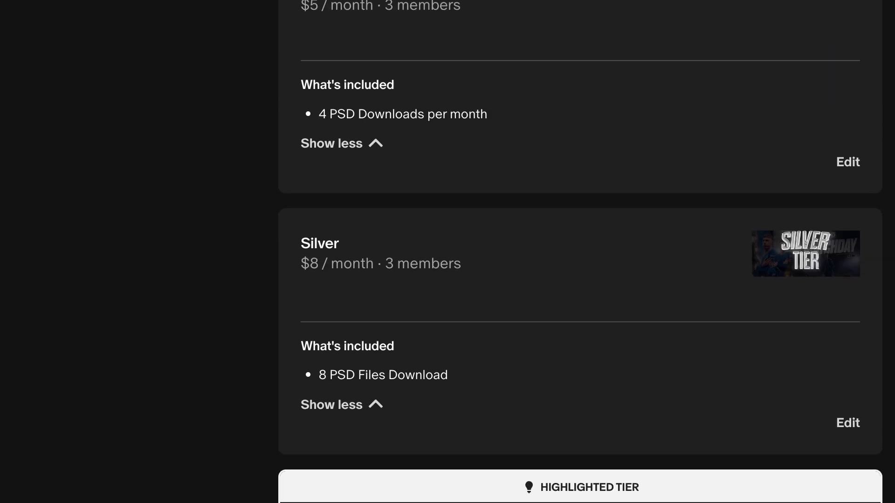
{"action": "scroll", "coordinate": [707, 28], "scroll_direction": "up", "scroll_amount": 7}
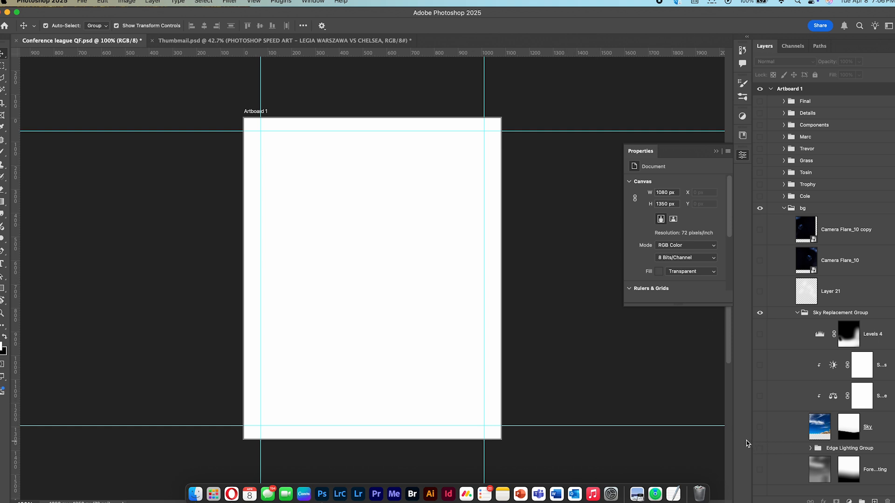
- In Photoshop, make the Generative Fill 3 stadium layer visible in the bg group of Conference league QF.psd
{"action": "scroll", "coordinate": [792, 454], "scroll_direction": "down", "scroll_amount": 5}
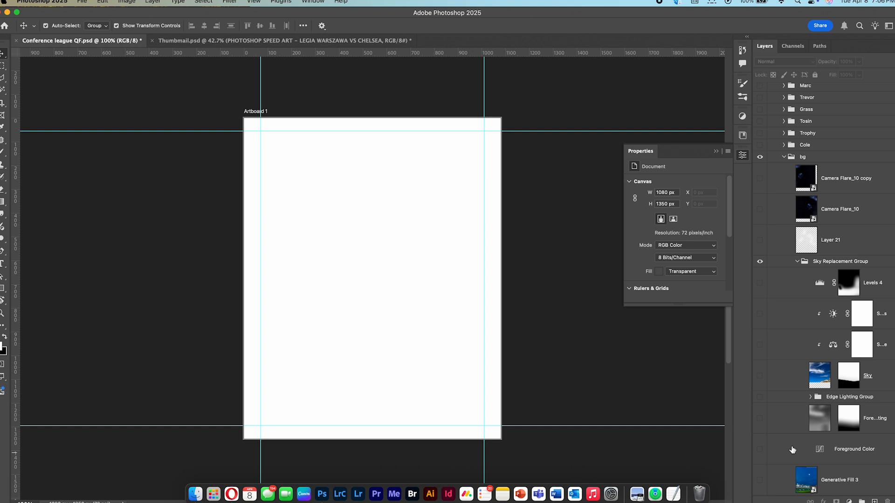
{"action": "left_click", "coordinate": [760, 450]}
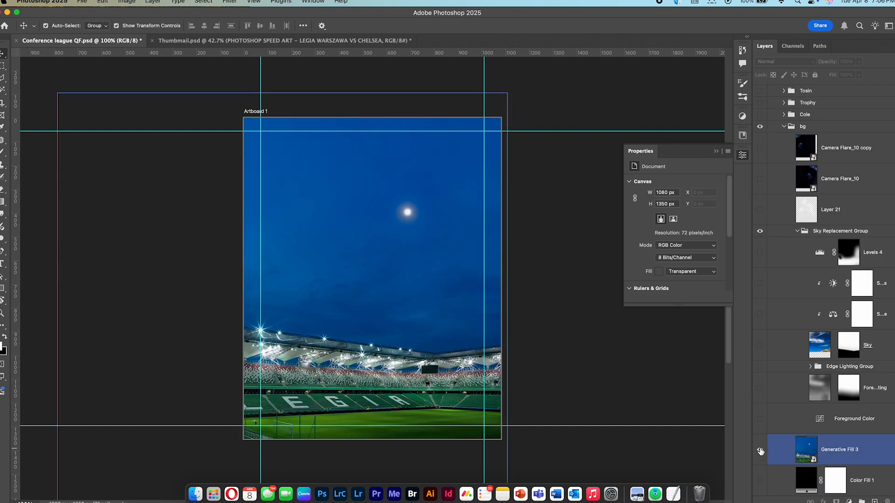
{"action": "left_click", "coordinate": [363, 389]}
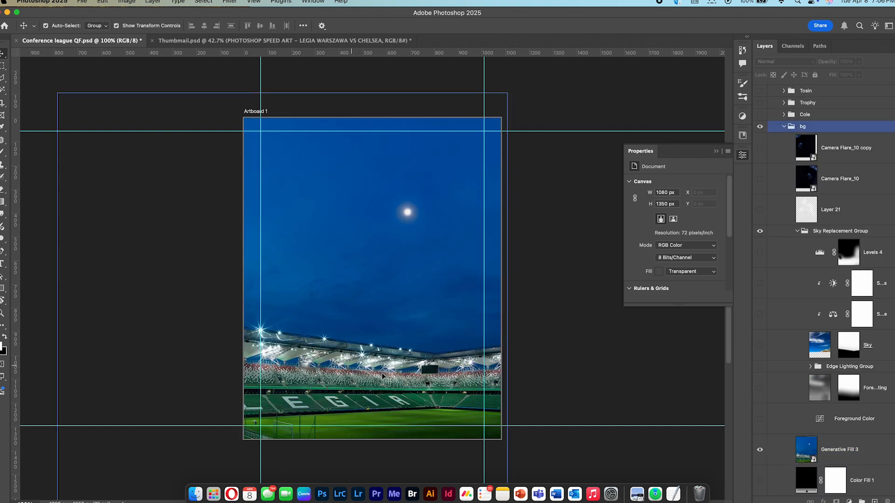
- Open the Generative Fill 3 smart object, compare it with its generated sky patch hidden and shown, and save and close it
{"action": "double_click", "coordinate": [812, 459]}
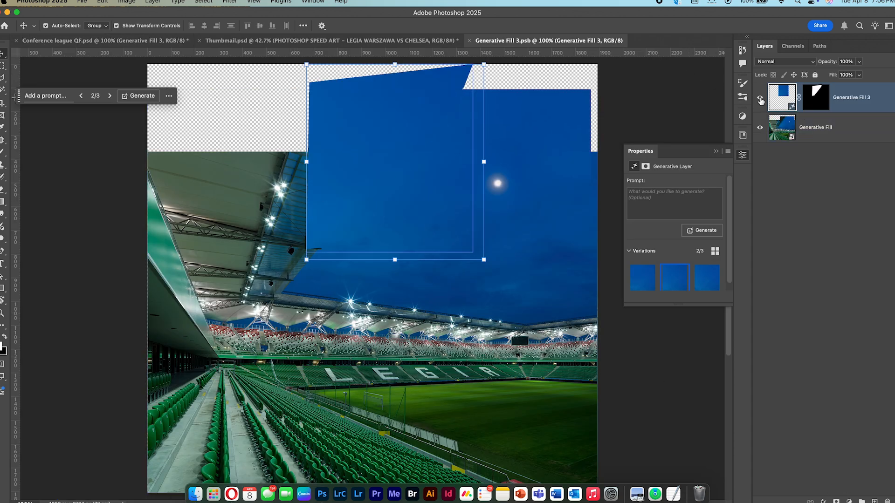
{"action": "left_click", "coordinate": [760, 99]}
{"action": "left_click", "coordinate": [389, 219]}
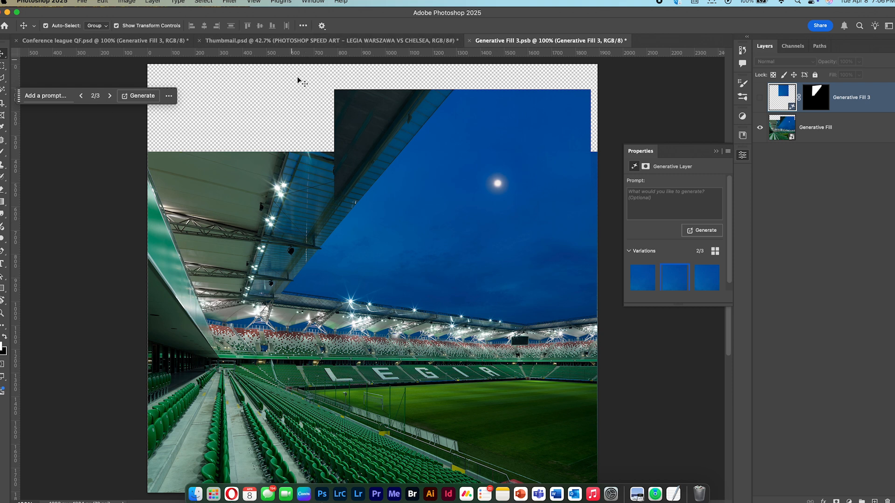
{"action": "left_click", "coordinate": [760, 98]}
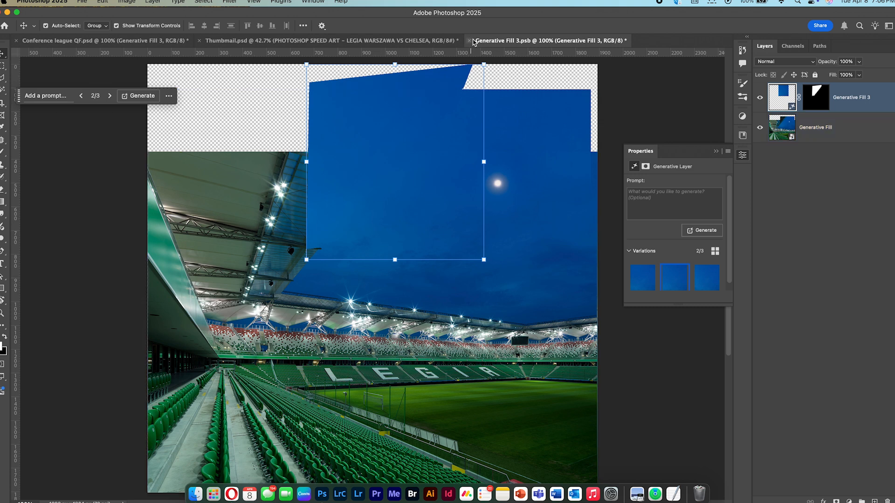
{"action": "key", "text": "super+w"}
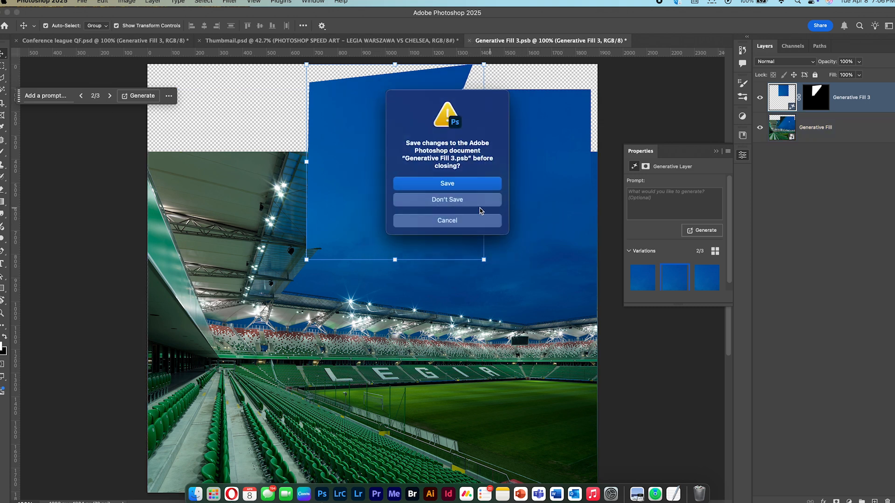
{"action": "left_click", "coordinate": [455, 183]}
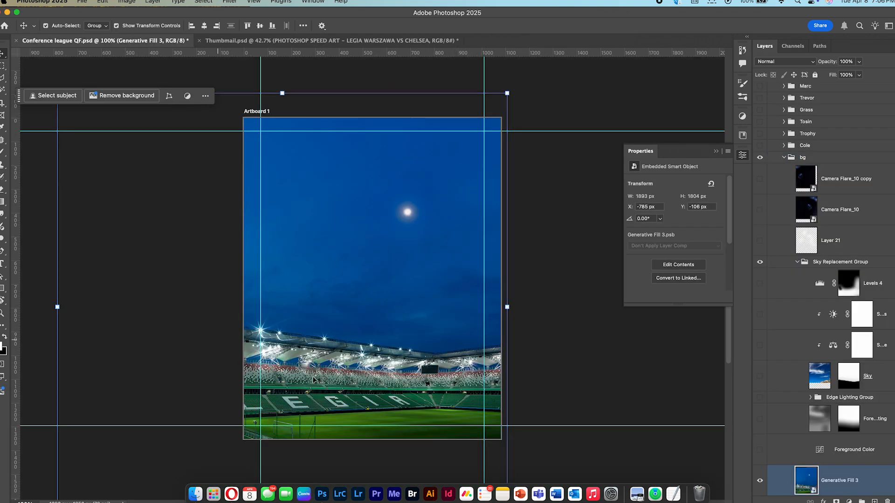
- Preview the Foreground Color and foreground lighting layers over the stadium and hide both again
{"action": "left_click_drag", "start_coordinate": [277, 346], "coordinate": [345, 353]}
{"action": "key", "text": "super+z"}
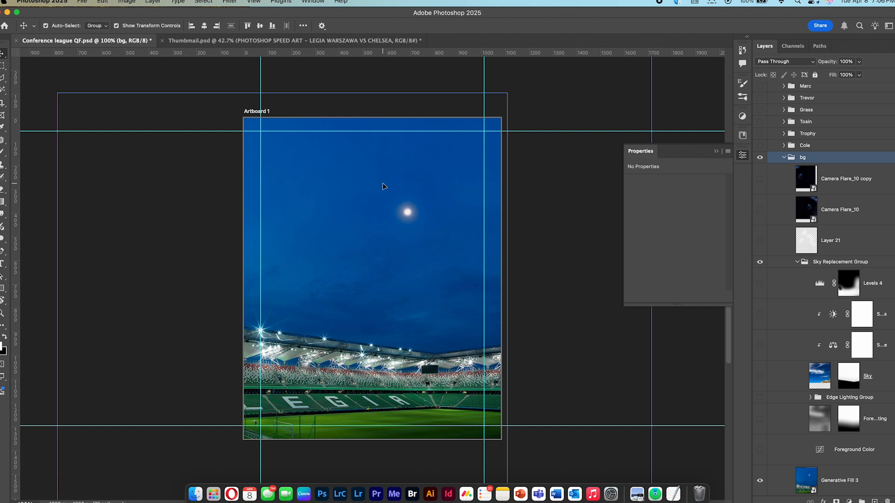
{"action": "left_click", "coordinate": [760, 452]}
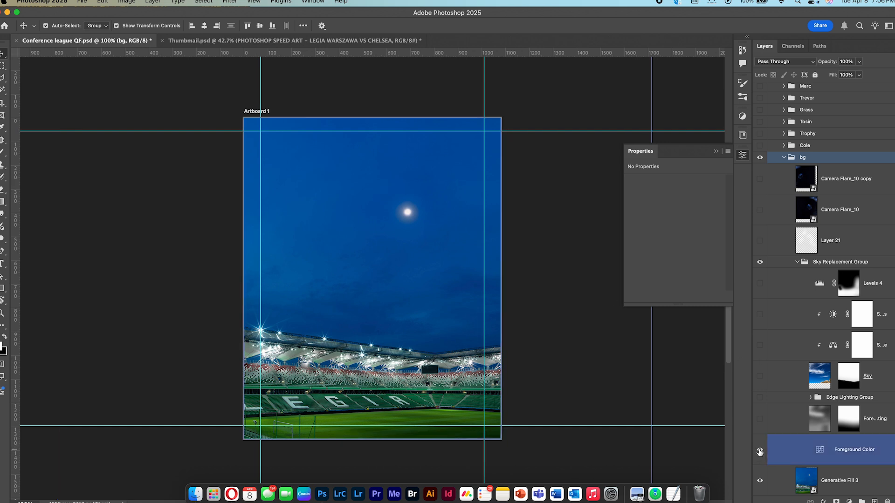
{"action": "left_click", "coordinate": [760, 422]}
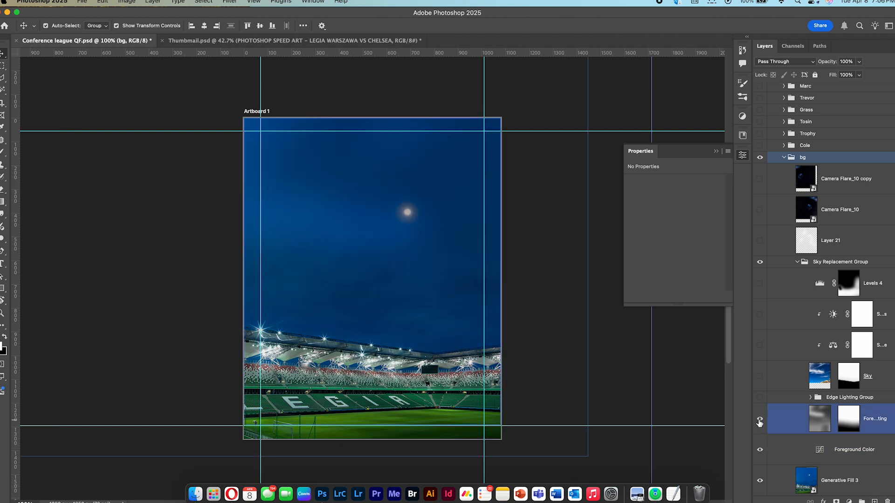
{"action": "left_click", "coordinate": [760, 423]}
{"action": "scroll", "coordinate": [821, 458], "scroll_direction": "down", "scroll_amount": 1}
{"action": "left_click", "coordinate": [759, 423]}
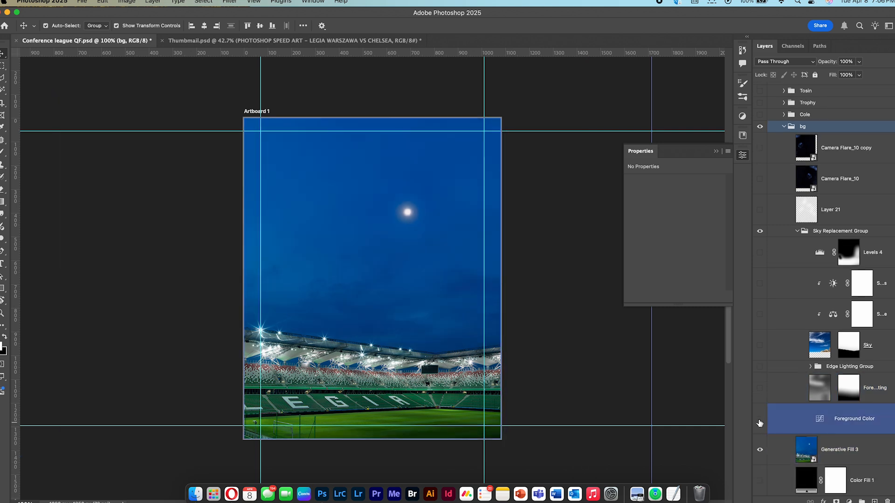
- Select the Generative Fill 3 layer and locate the Sky Replacement command without running it
{"action": "left_click", "coordinate": [829, 450]}
{"action": "left_click", "coordinate": [122, 2]}
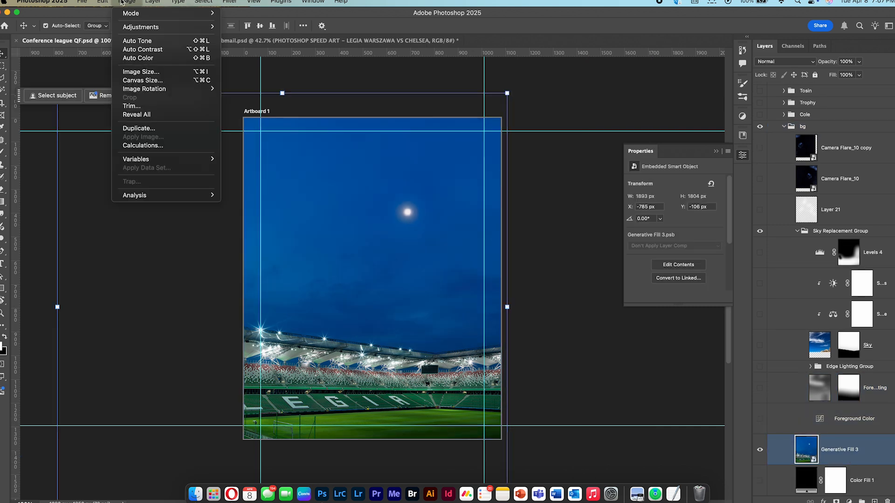
{"action": "mouse_move", "coordinate": [107, 2]}
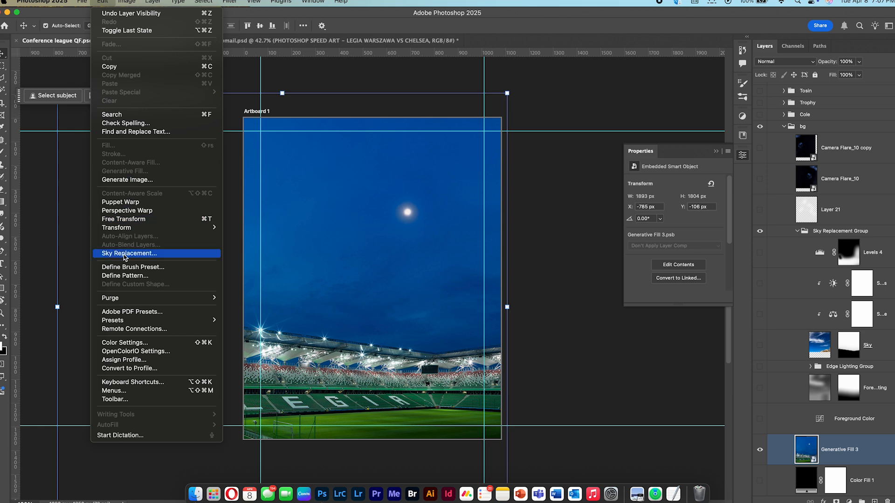
{"action": "left_click", "coordinate": [562, 337]}
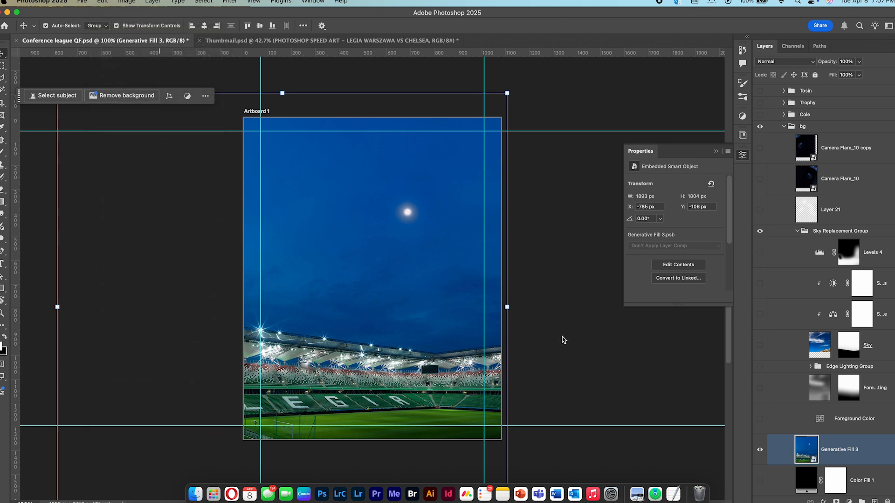
- Show all layers of the Sky Replacement Group, from Foreground Color up to Levels 4
{"action": "left_click", "coordinate": [369, 274]}
{"action": "left_click_drag", "start_coordinate": [761, 419], "coordinate": [760, 254]}
{"action": "left_click", "coordinate": [387, 328]}
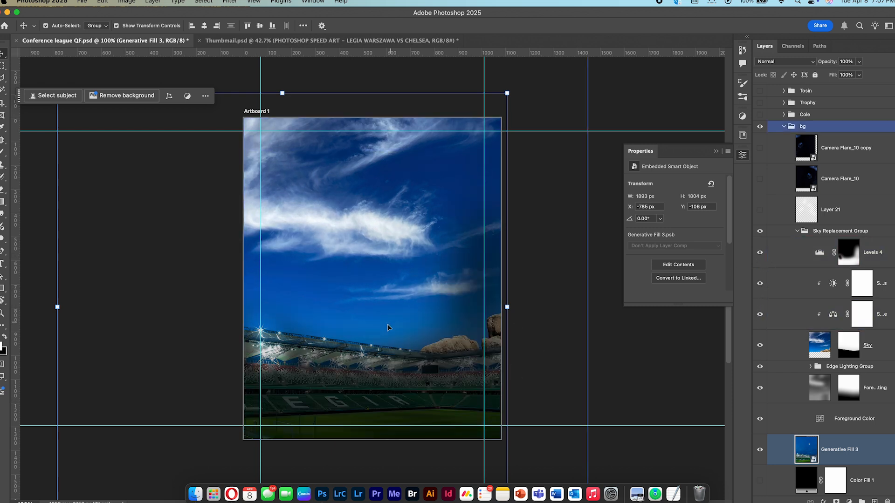
{"action": "left_click_drag", "start_coordinate": [417, 296], "coordinate": [410, 250]}
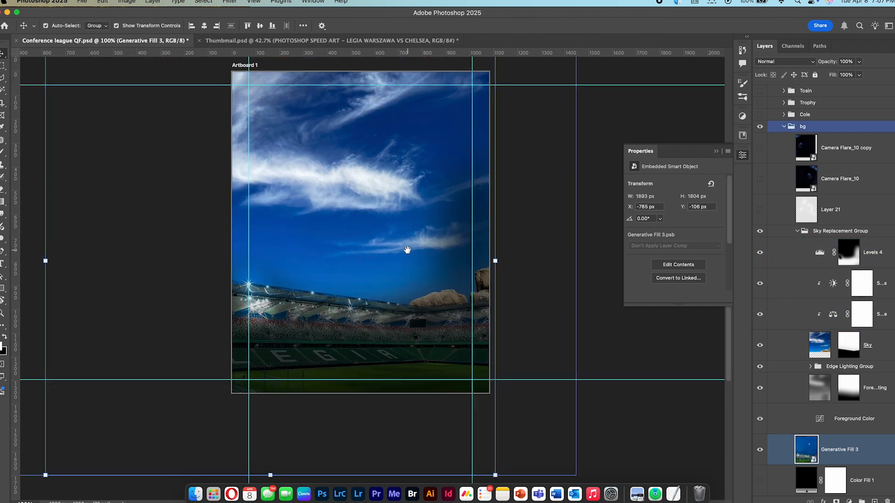
- Show Layer 21, Camera Flare_10 and Camera Flare_10 copy in the bg group
{"action": "left_click", "coordinate": [803, 287]}
{"action": "scroll", "coordinate": [803, 319], "scroll_direction": "up", "scroll_amount": 2}
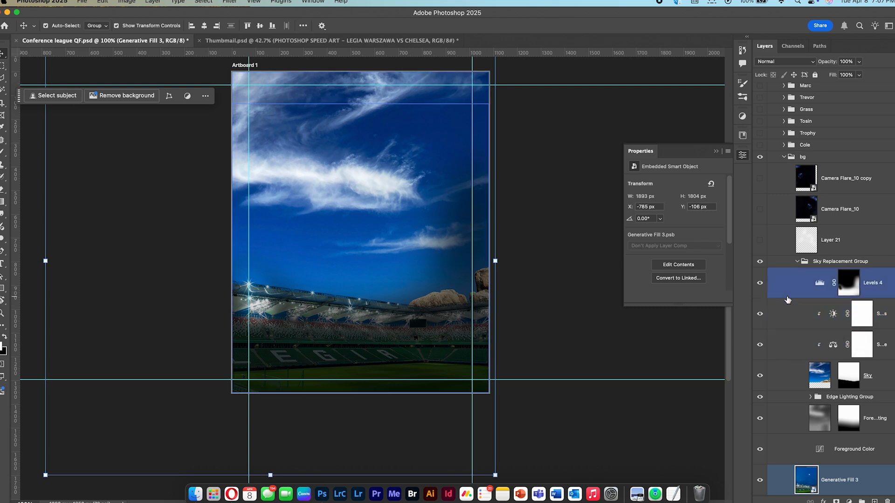
{"action": "left_click", "coordinate": [760, 244]}
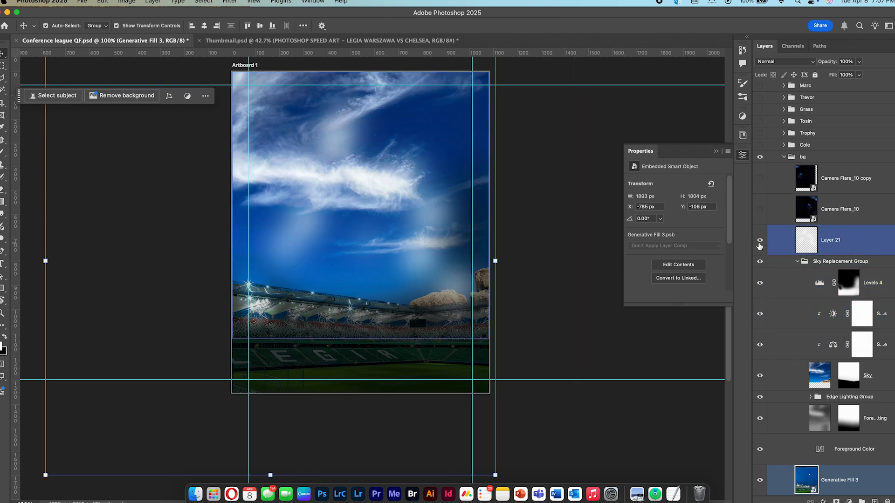
{"action": "left_click", "coordinate": [759, 212]}
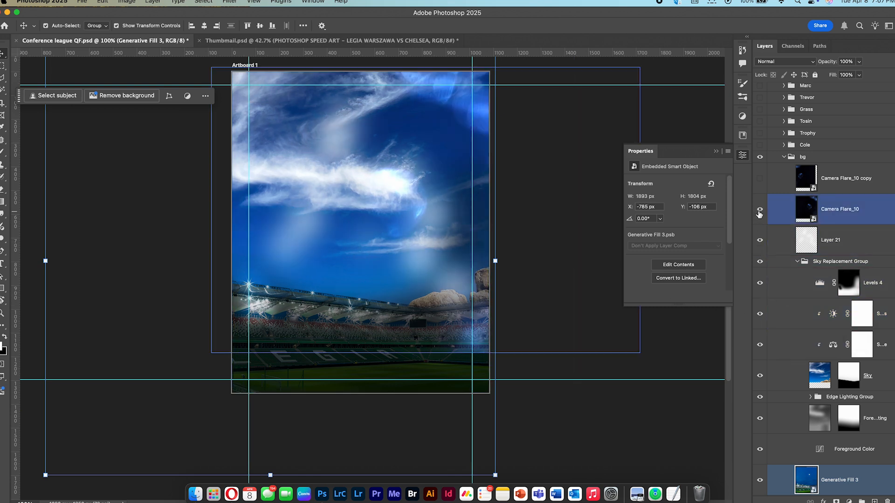
{"action": "left_click", "coordinate": [759, 179]}
{"action": "scroll", "coordinate": [429, 250], "scroll_direction": "down", "scroll_amount": 1}
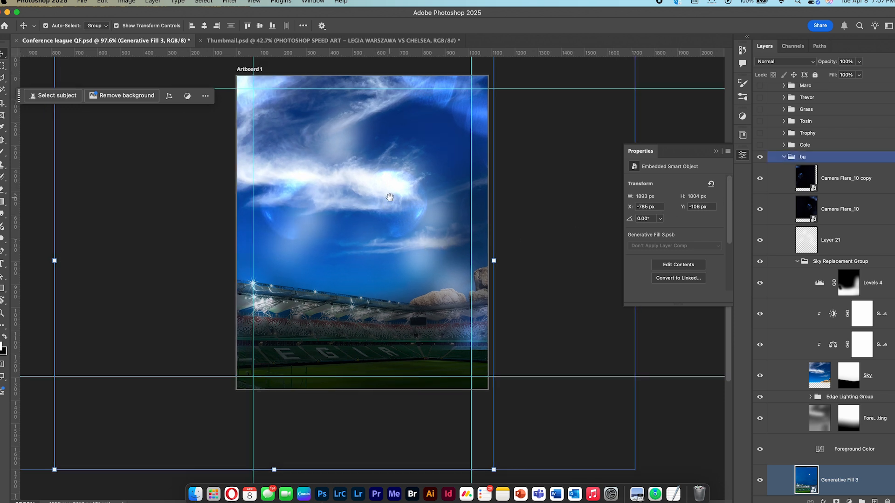
{"action": "left_click_drag", "start_coordinate": [390, 198], "coordinate": [394, 243]}
- Expand the Cole group and show the player cutout on Layer 1
{"action": "scroll", "coordinate": [829, 248], "scroll_direction": "up", "scroll_amount": 1}
{"action": "scroll", "coordinate": [830, 248], "scroll_direction": "up", "scroll_amount": 3}
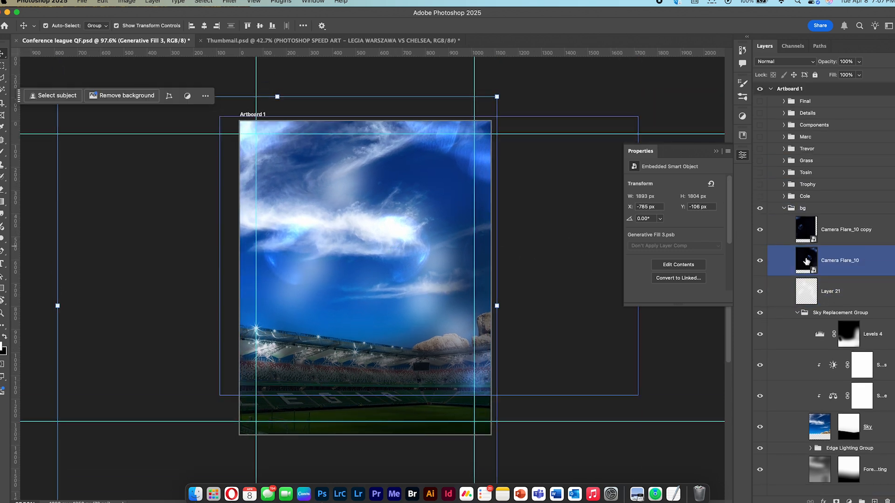
{"action": "left_click", "coordinate": [784, 196]}
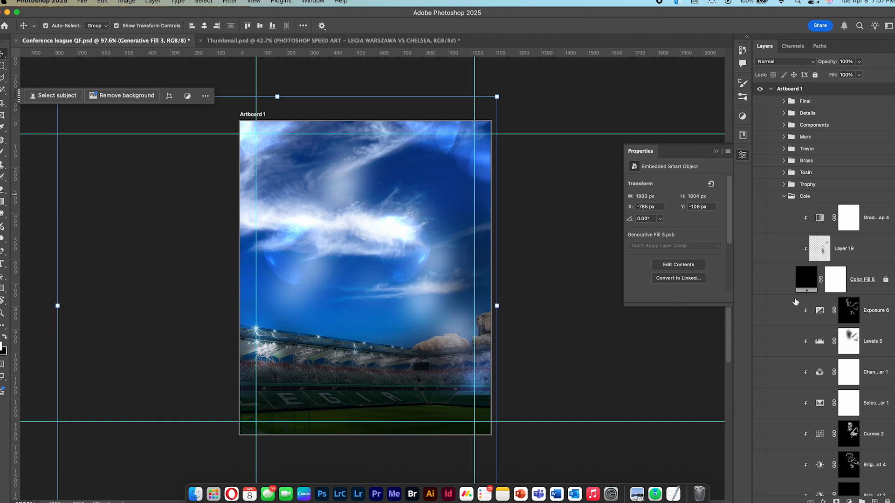
{"action": "scroll", "coordinate": [796, 302], "scroll_direction": "down", "scroll_amount": 5}
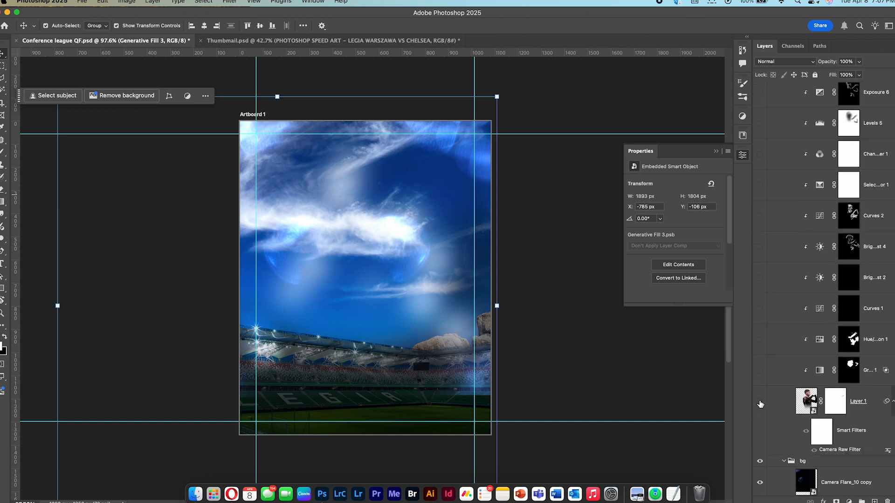
{"action": "left_click", "coordinate": [759, 401]}
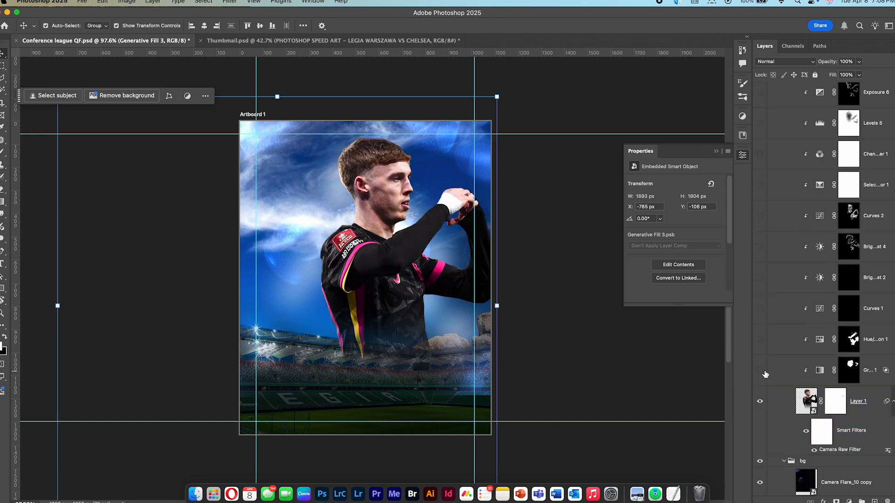
- Compare the player cutout with its Smart Filters off and on, and show the lowest adjustment layer clipped to it
{"action": "left_click", "coordinate": [815, 408]}
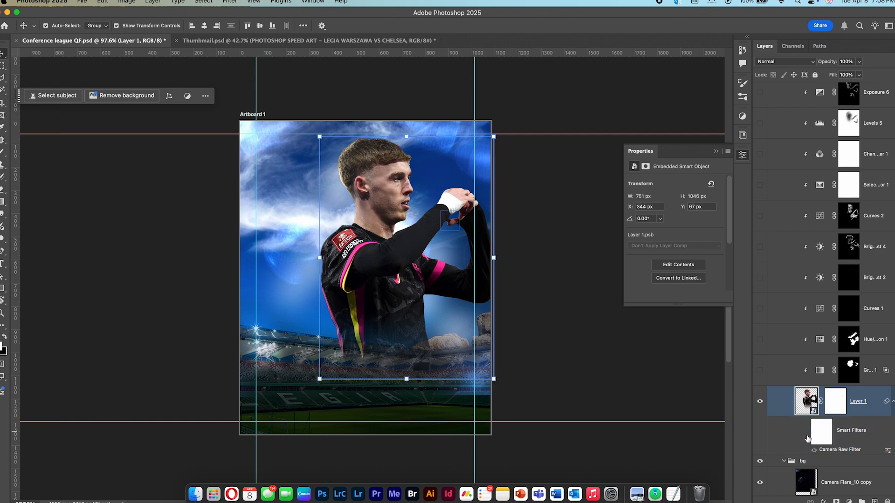
{"action": "left_click", "coordinate": [806, 434]}
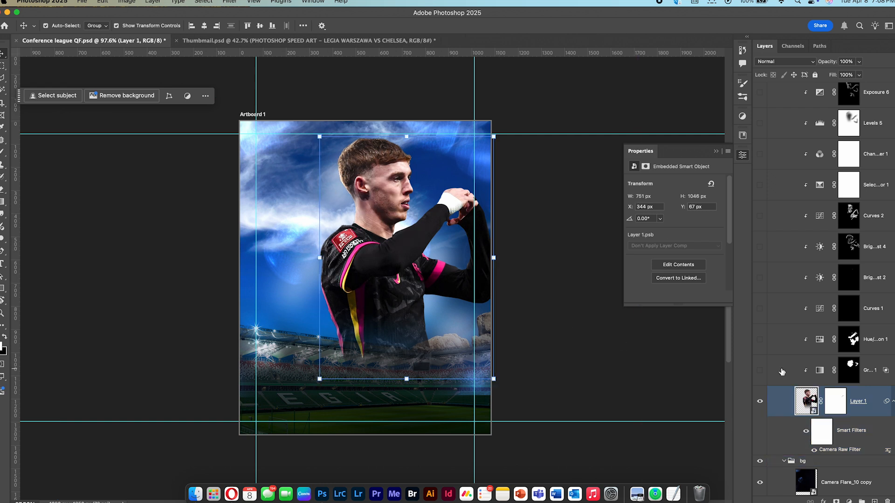
{"action": "left_click", "coordinate": [759, 372]}
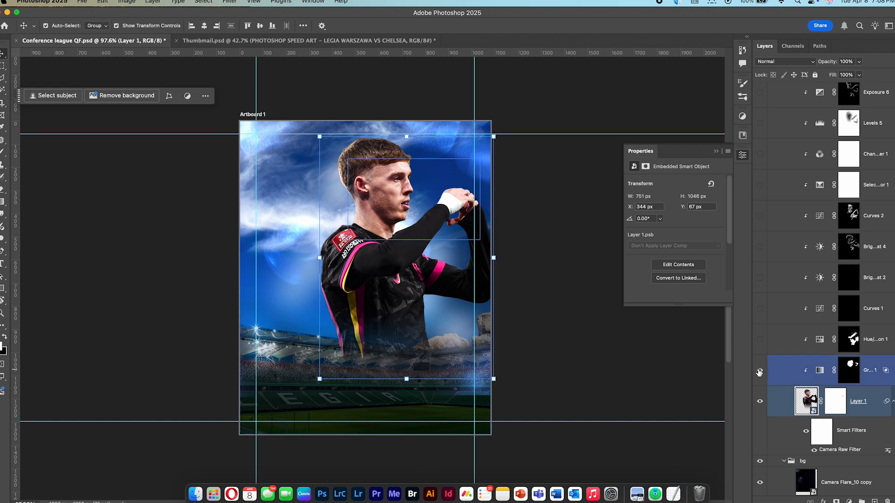
- Review the Gradient Map 1 settings, then show Hue/Saturation 1 and compare the player's face with it off and on
{"action": "left_click", "coordinate": [821, 371]}
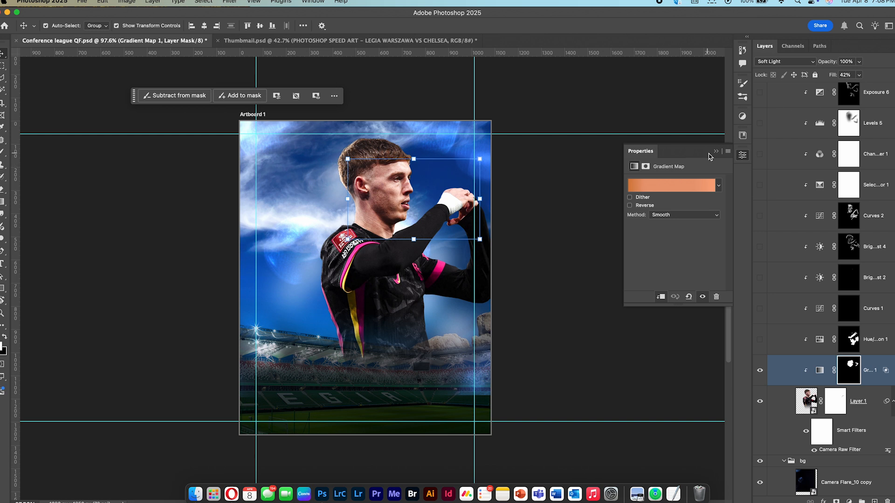
{"action": "left_click", "coordinate": [718, 153]}
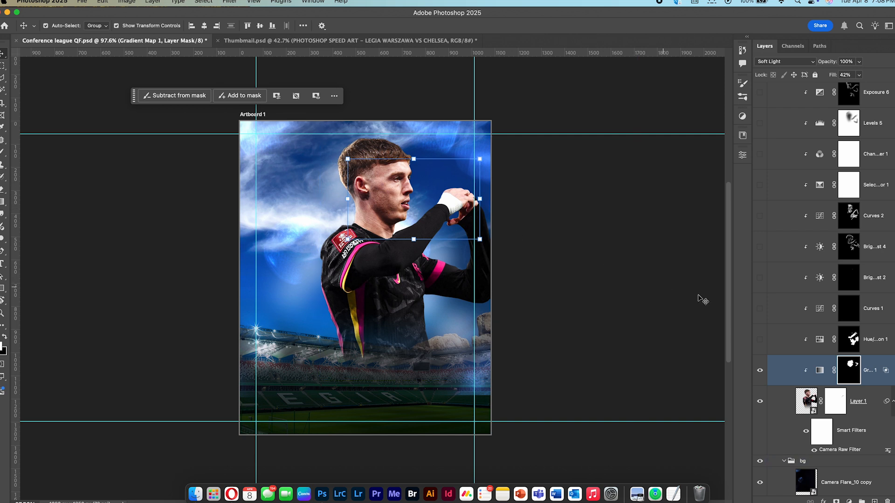
{"action": "left_click", "coordinate": [759, 342]}
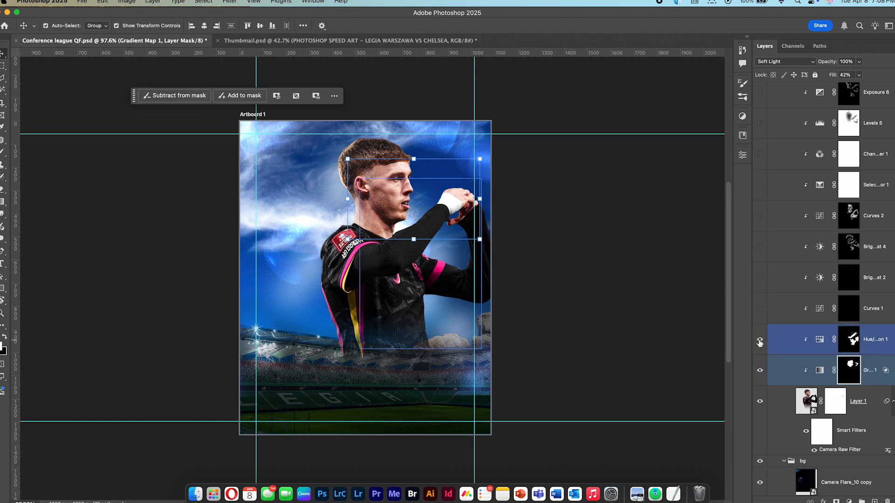
{"action": "scroll", "coordinate": [383, 175], "scroll_direction": "up", "scroll_amount": 10}
{"action": "scroll", "coordinate": [494, 237], "scroll_direction": "down", "scroll_amount": 4}
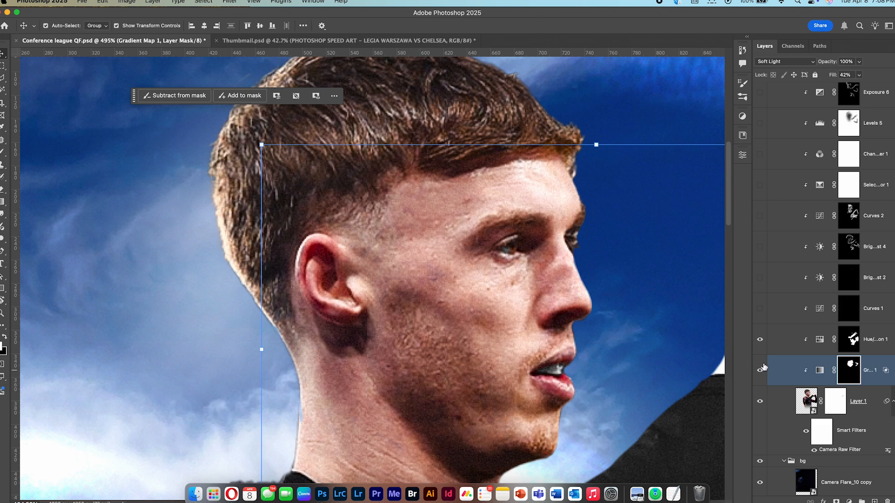
{"action": "left_click", "coordinate": [763, 343]}
{"action": "left_click", "coordinate": [762, 342]}
{"action": "scroll", "coordinate": [576, 299], "scroll_direction": "down", "scroll_amount": 5}
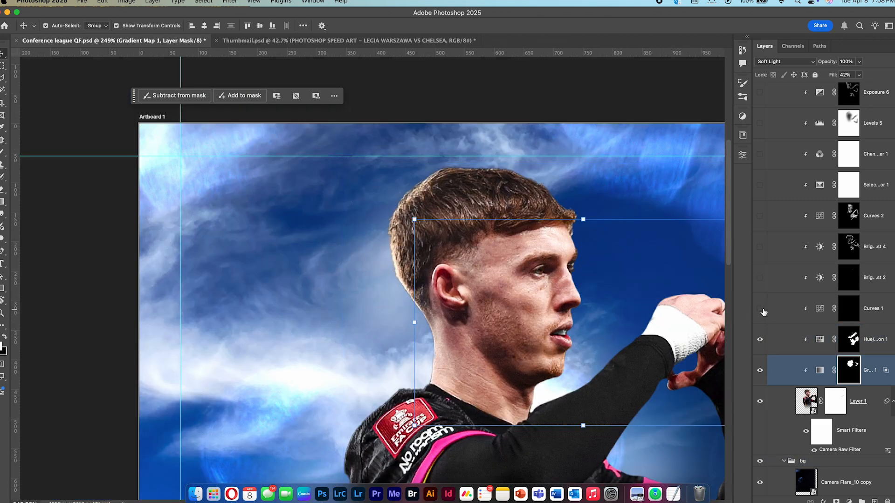
- Show Curves 1 and Brightness/Contrast 2 above Hue/Saturation 1 in the Cole group
{"action": "left_click", "coordinate": [760, 309]}
{"action": "scroll", "coordinate": [557, 290], "scroll_direction": "down", "scroll_amount": 4}
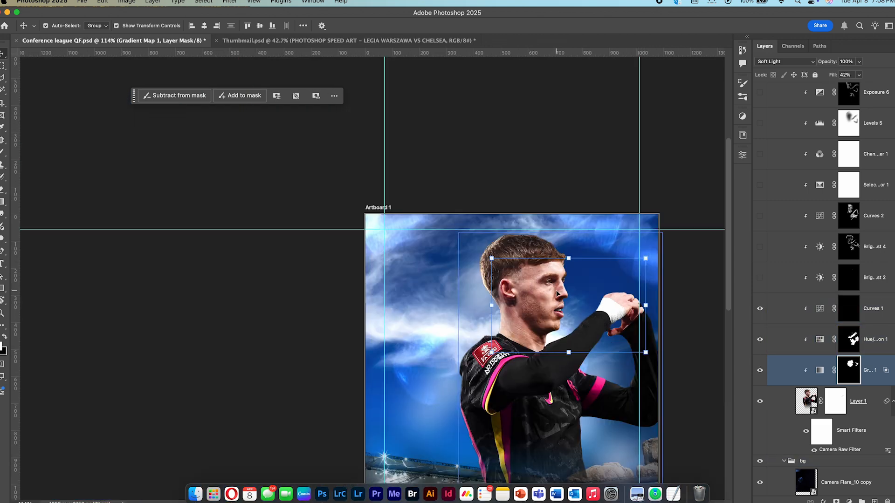
{"action": "left_click", "coordinate": [760, 278]}
{"action": "scroll", "coordinate": [576, 320], "scroll_direction": "right", "scroll_amount": 4}
{"action": "scroll", "coordinate": [576, 319], "scroll_direction": "down", "scroll_amount": 3}
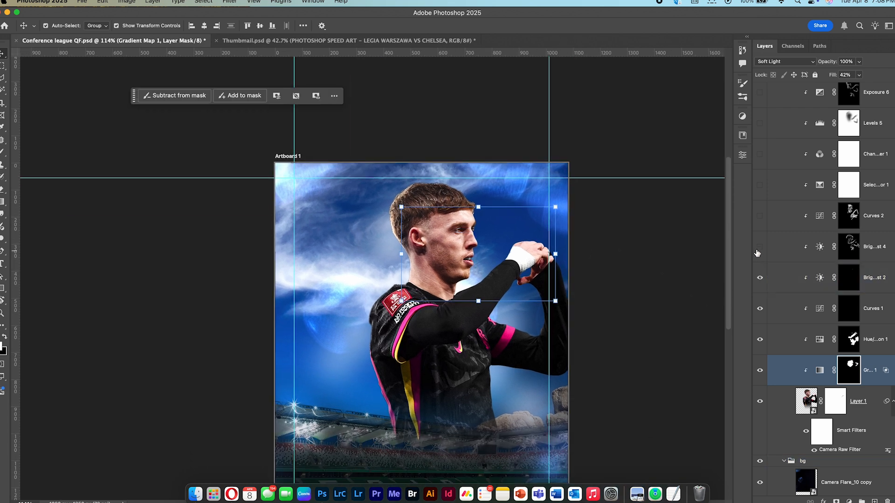
- Compare the player with Brightness/Contrast 4 and Curves 2 off and on, leaving both hidden
{"action": "left_click", "coordinate": [758, 249]}
{"action": "left_click", "coordinate": [758, 250]}
{"action": "left_click", "coordinate": [758, 250]}
{"action": "left_click", "coordinate": [758, 250]}
{"action": "left_click", "coordinate": [759, 250]}
{"action": "left_click", "coordinate": [758, 250]}
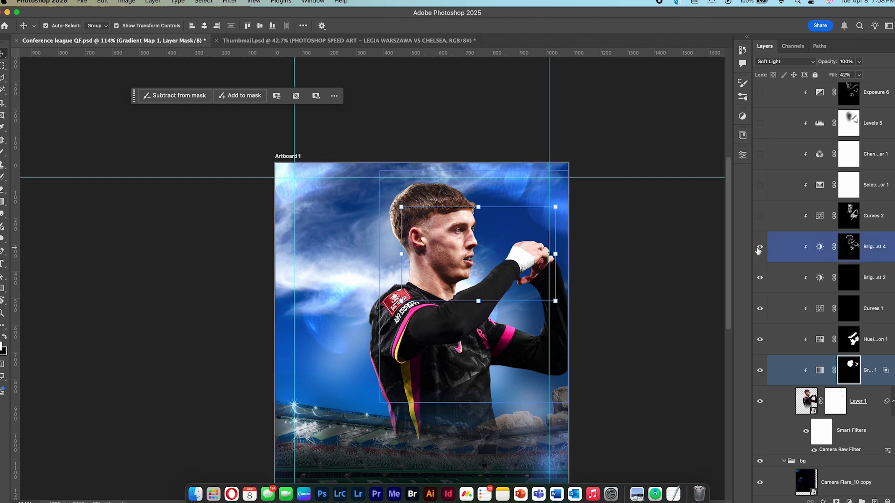
{"action": "left_click", "coordinate": [760, 221]}
{"action": "left_click", "coordinate": [760, 221]}
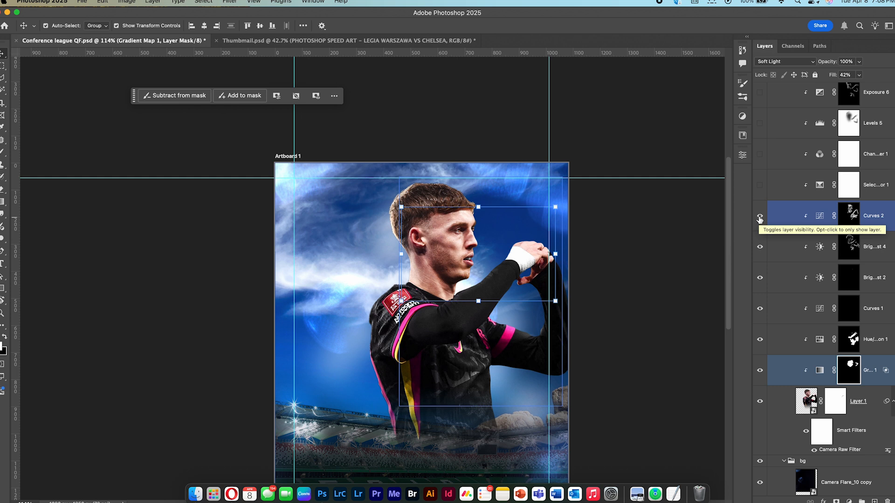
{"action": "left_click", "coordinate": [760, 218]}
{"action": "left_click", "coordinate": [760, 246]}
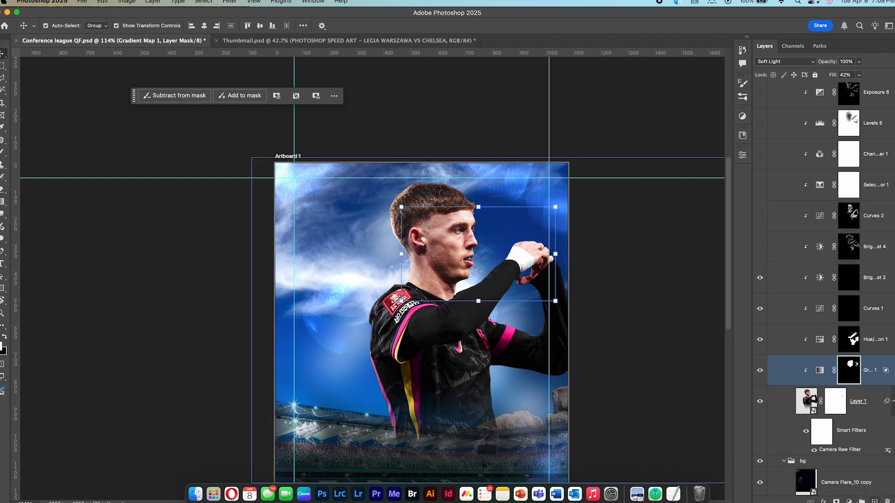
- Add a Brightness/Contrast adjustment above Gradient Map 1 with Brightness 60, and invert its mask to black
{"action": "left_click", "coordinate": [849, 501]}
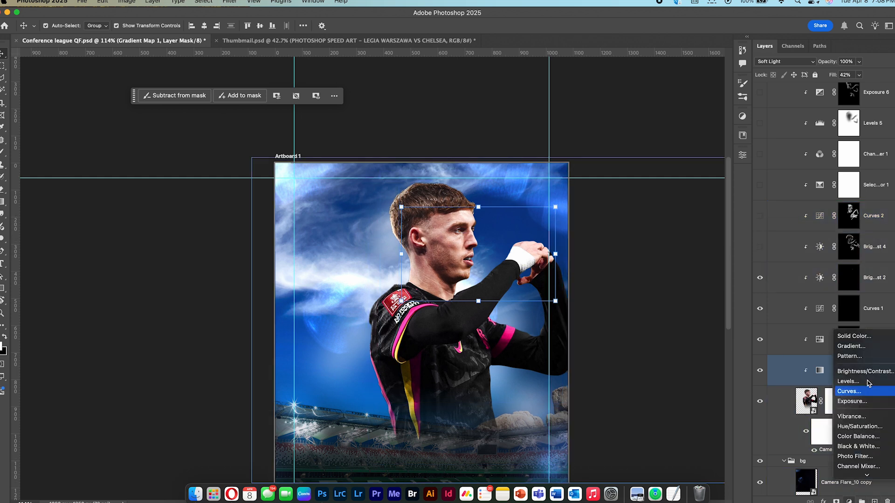
{"action": "left_click", "coordinate": [865, 380]}
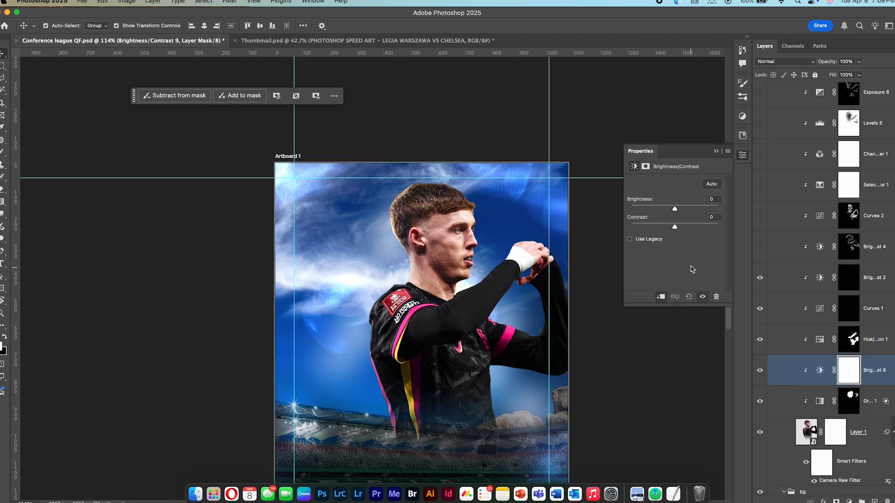
{"action": "left_click_drag", "start_coordinate": [681, 210], "coordinate": [693, 210]}
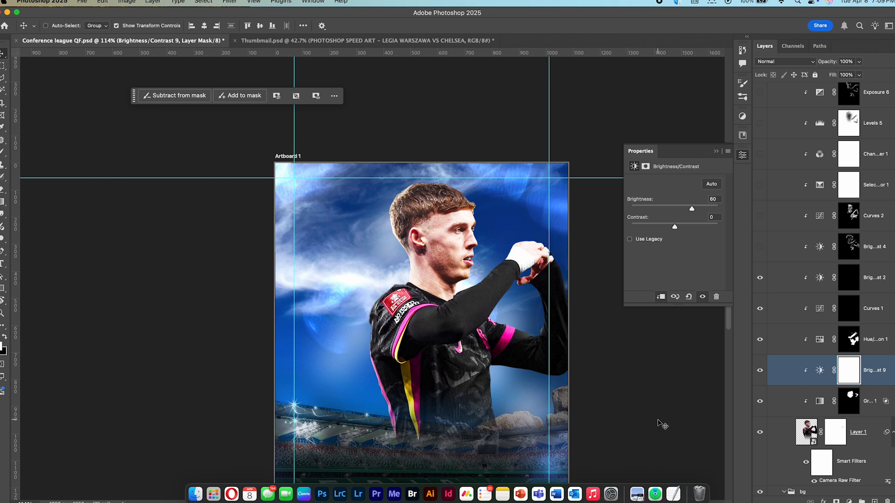
{"action": "key", "text": "super+i"}
- Paint the new adjustment's mask over the player's cheek with a soft 25 px brush at 3% flow
{"action": "key", "text": "b"}
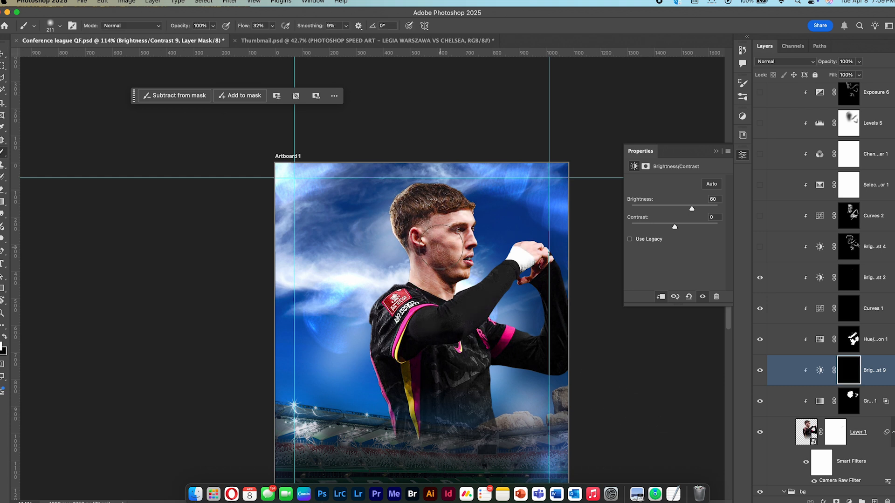
{"action": "scroll", "coordinate": [441, 247], "scroll_direction": "up", "scroll_amount": 3}
{"action": "left_click_drag", "start_coordinate": [244, 28], "coordinate": [227, 31]}
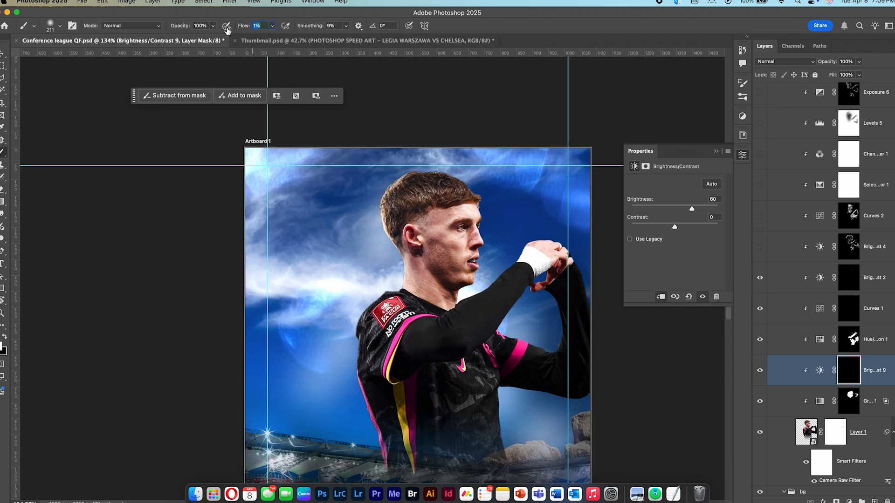
{"action": "scroll", "coordinate": [402, 268], "scroll_direction": "up", "scroll_amount": 10}
{"action": "left_click", "coordinate": [459, 288], "text": "ctrl+alt"}
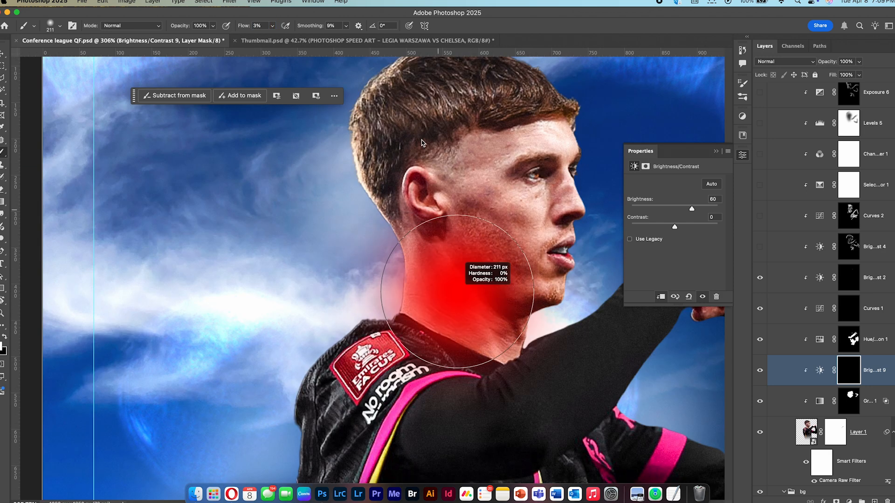
{"action": "left_click_drag", "start_coordinate": [480, 169], "coordinate": [460, 170]}
{"action": "scroll", "coordinate": [465, 168], "scroll_direction": "up", "scroll_amount": 5}
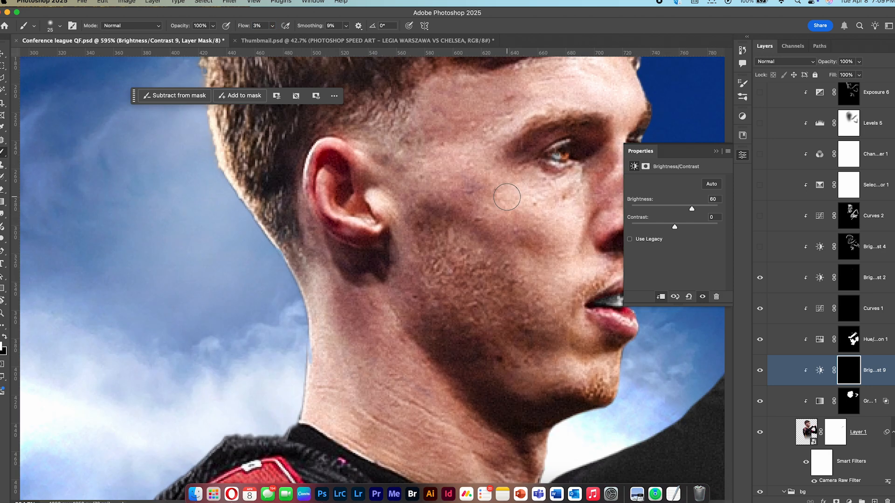
{"action": "mouse_move", "coordinate": [542, 182]}
{"action": "left_mouse_down"}
{"action": "mouse_move", "coordinate": [554, 181]}
{"action": "mouse_move", "coordinate": [510, 195]}
{"action": "mouse_move", "coordinate": [529, 201]}
{"action": "mouse_move", "coordinate": [572, 186]}
{"action": "mouse_move", "coordinate": [553, 272]}
{"action": "left_mouse_up"}
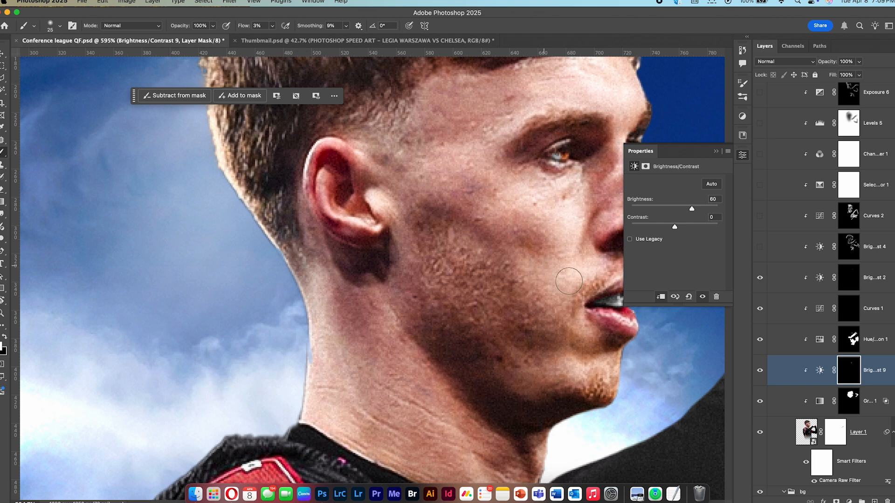
- Hide the new Brightness/Contrast layer above Gradient Map 1
{"action": "scroll", "coordinate": [559, 281], "scroll_direction": "down", "scroll_amount": 10}
{"action": "scroll", "coordinate": [523, 270], "scroll_direction": "up", "scroll_amount": 1}
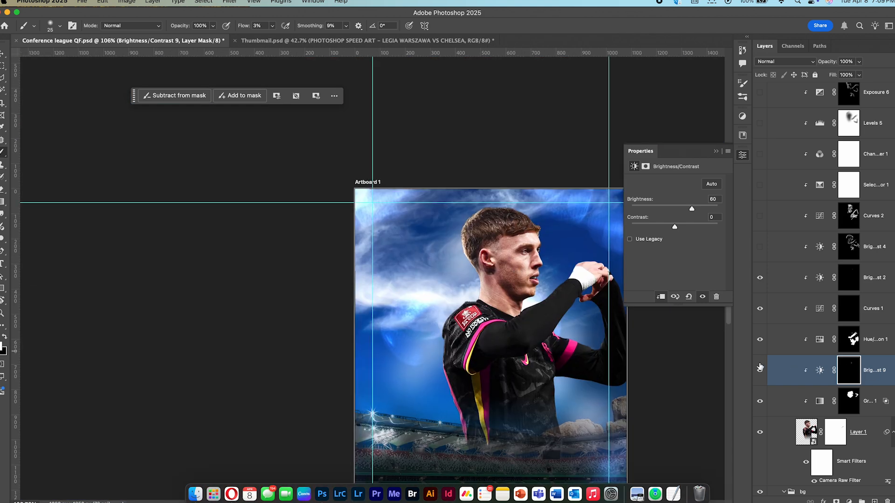
{"action": "left_click", "coordinate": [760, 372]}
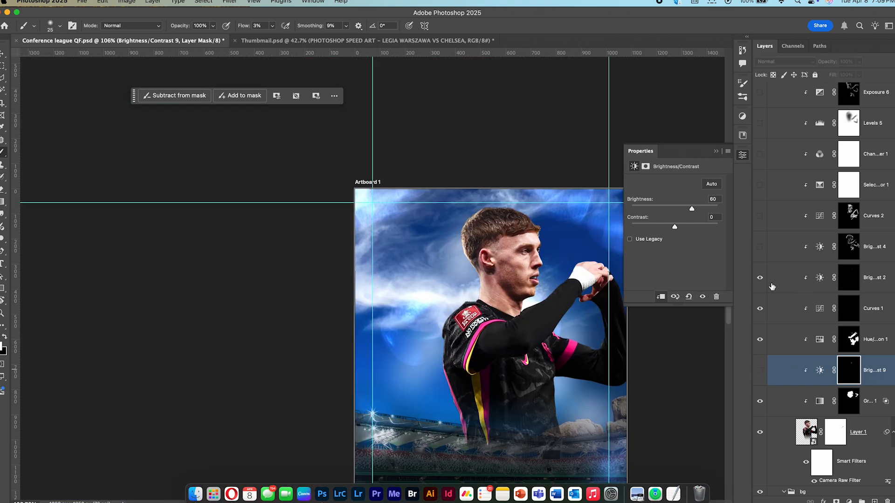
- Show the player's remaining adjustments from Brightness/Contrast 4 and Curves 2 up through Selective Color 1, Channel Mixer 1 and Levels 5
{"action": "left_click", "coordinate": [761, 255]}
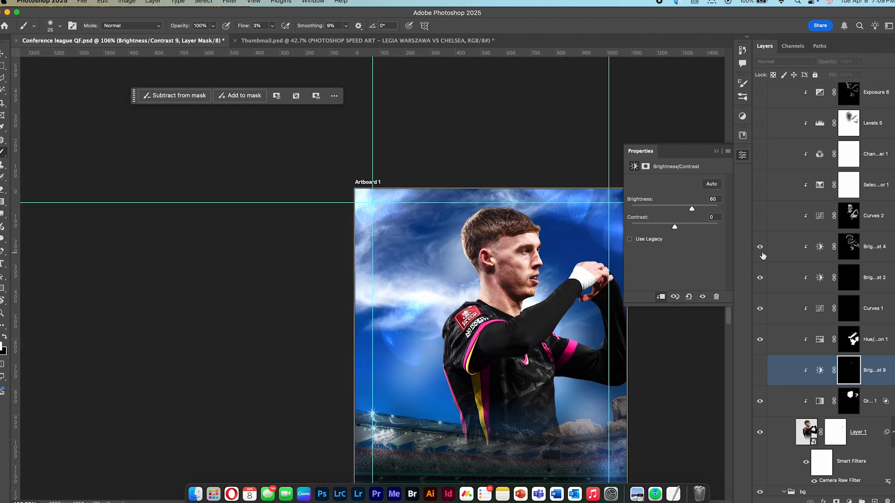
{"action": "left_click", "coordinate": [761, 226]}
{"action": "left_click", "coordinate": [760, 185]}
{"action": "left_click_drag", "start_coordinate": [504, 275], "coordinate": [449, 220]}
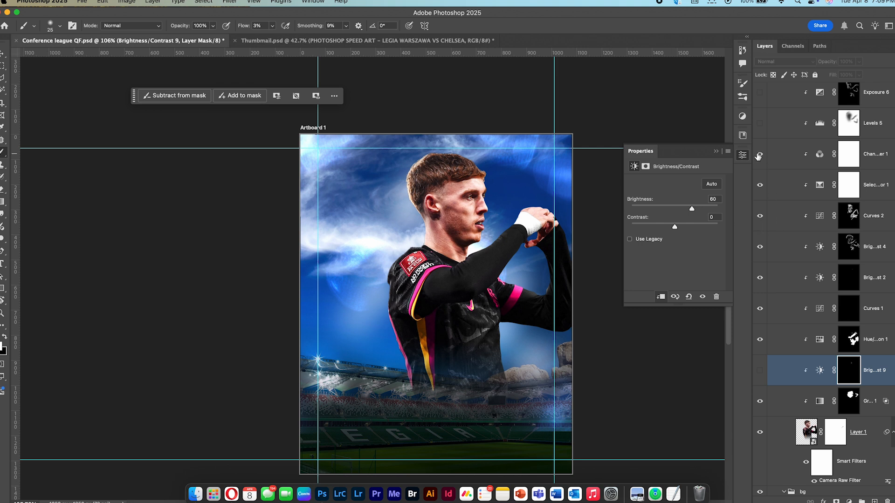
{"action": "left_click", "coordinate": [760, 124]}
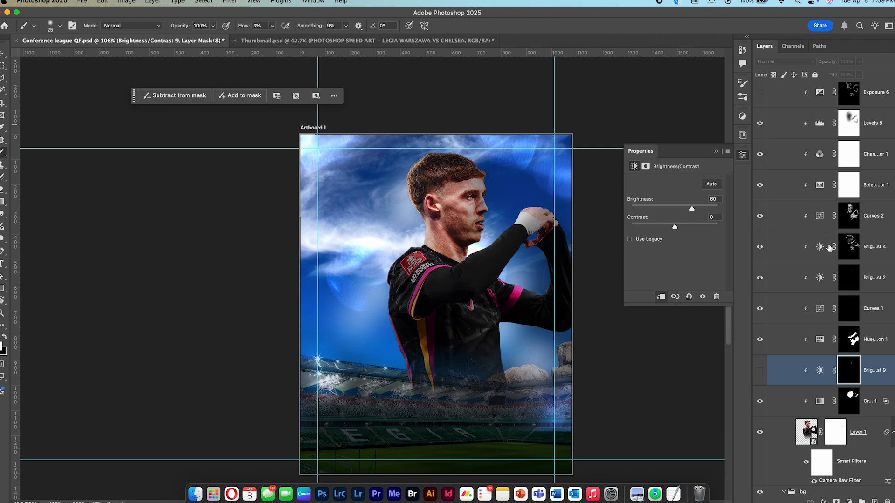
- Collapse the Cole group
{"action": "scroll", "coordinate": [820, 243], "scroll_direction": "up", "scroll_amount": 4}
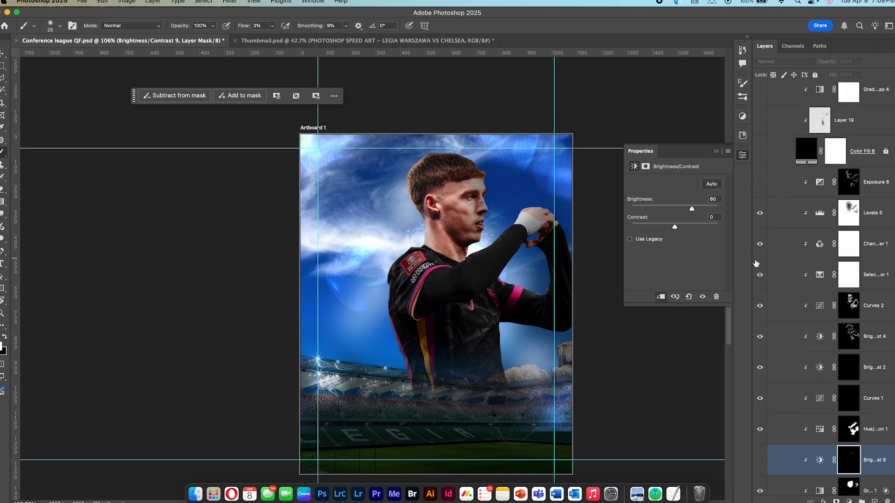
{"action": "scroll", "coordinate": [791, 271], "scroll_direction": "up", "scroll_amount": 3}
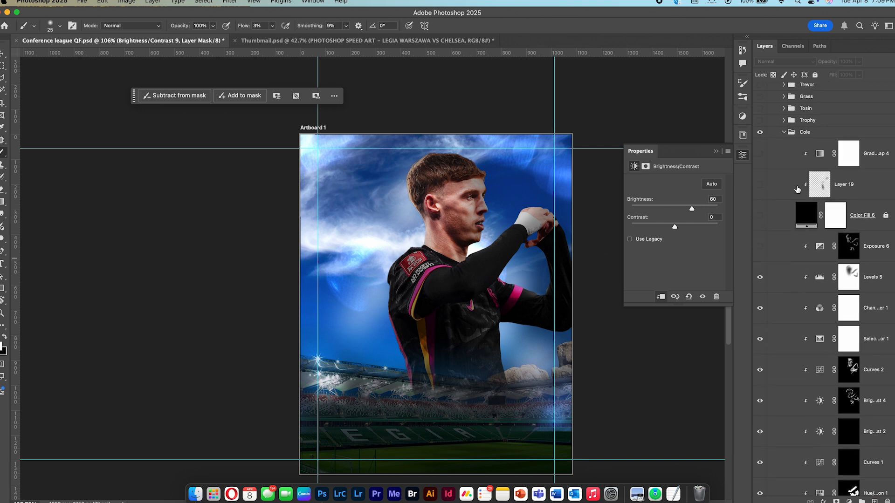
{"action": "left_click", "coordinate": [785, 136]}
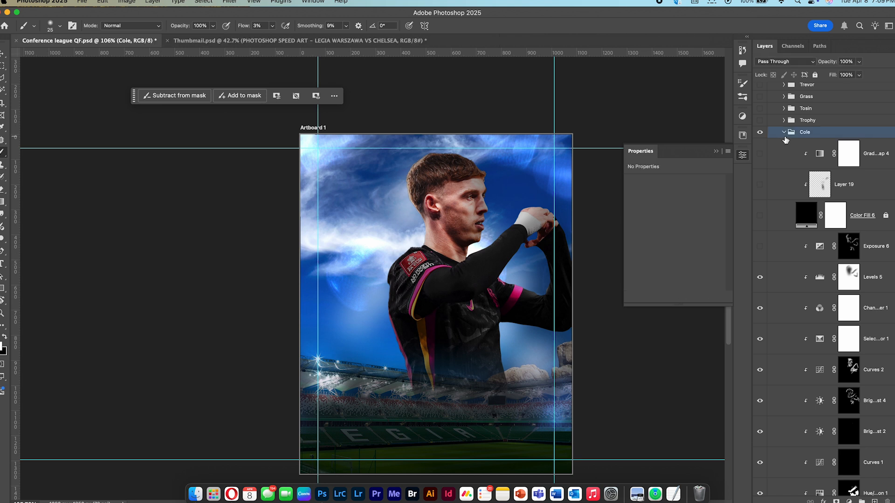
{"action": "left_click", "coordinate": [783, 133]}
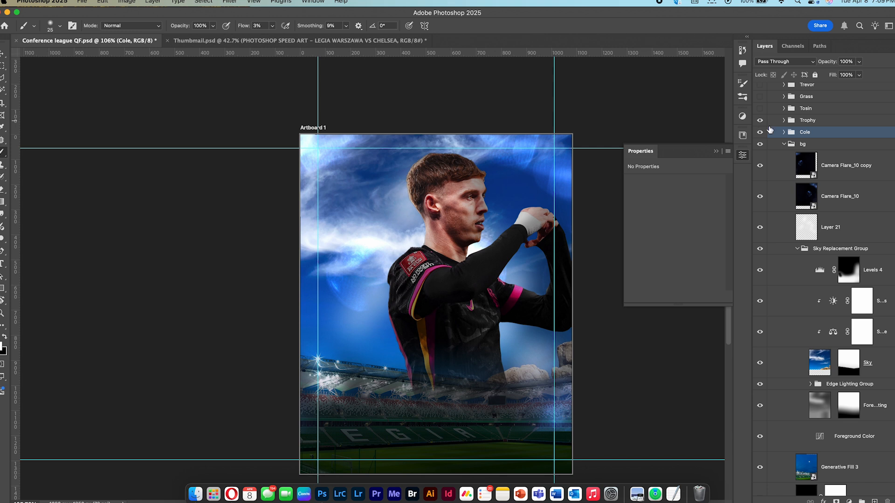
- Show the trophy on Layer 6 with its Exposure 3 and Hue/Saturation 5 adjustments, and collapse the Trophy group
{"action": "left_click", "coordinate": [783, 120]}
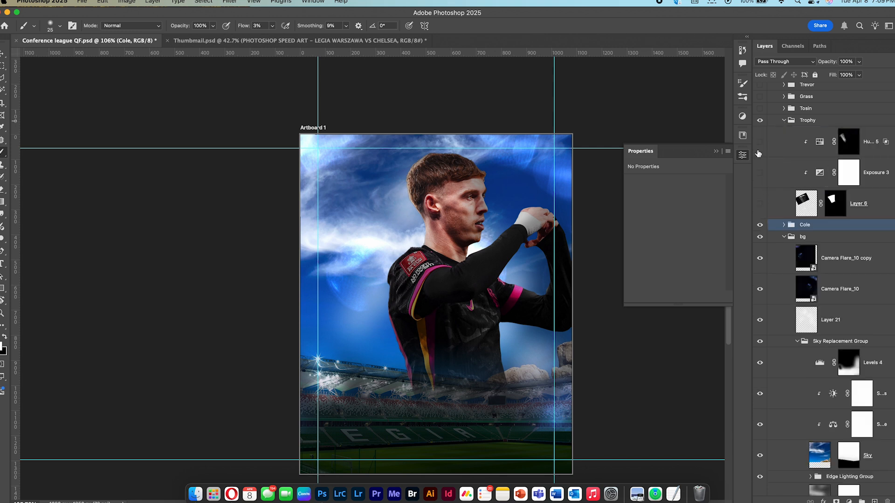
{"action": "left_click", "coordinate": [760, 203]}
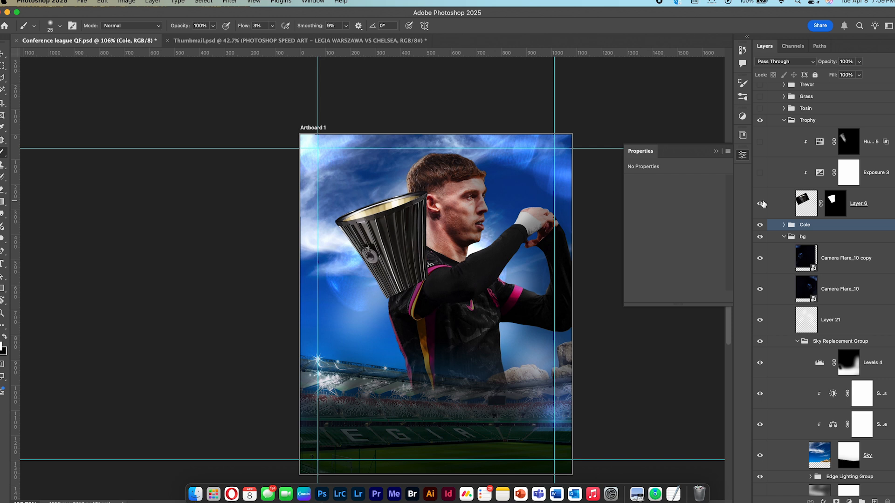
{"action": "left_click", "coordinate": [760, 173]}
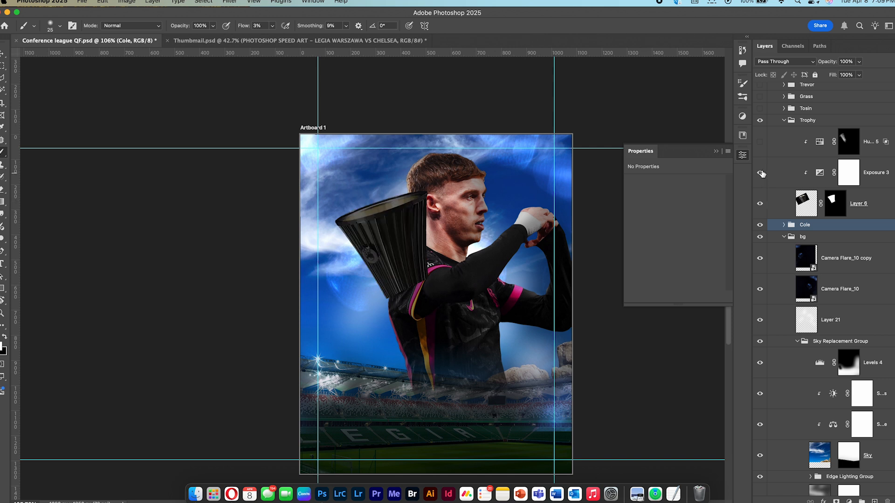
{"action": "left_click", "coordinate": [759, 142]}
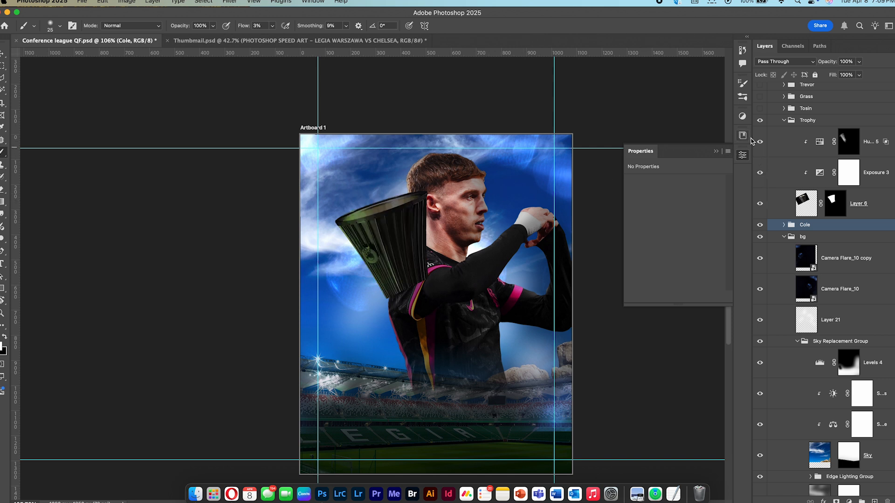
{"action": "left_click", "coordinate": [784, 120]}
- Show the clapping player on Generative Fill 2 in the Tosin group and compare its smart filters off and on
{"action": "left_click", "coordinate": [783, 108]}
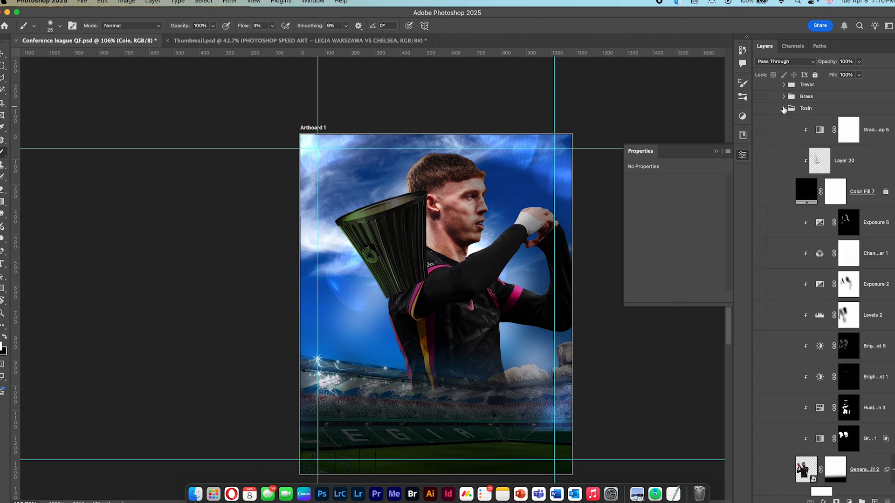
{"action": "left_click", "coordinate": [760, 109]}
{"action": "scroll", "coordinate": [767, 373], "scroll_direction": "down", "scroll_amount": 3}
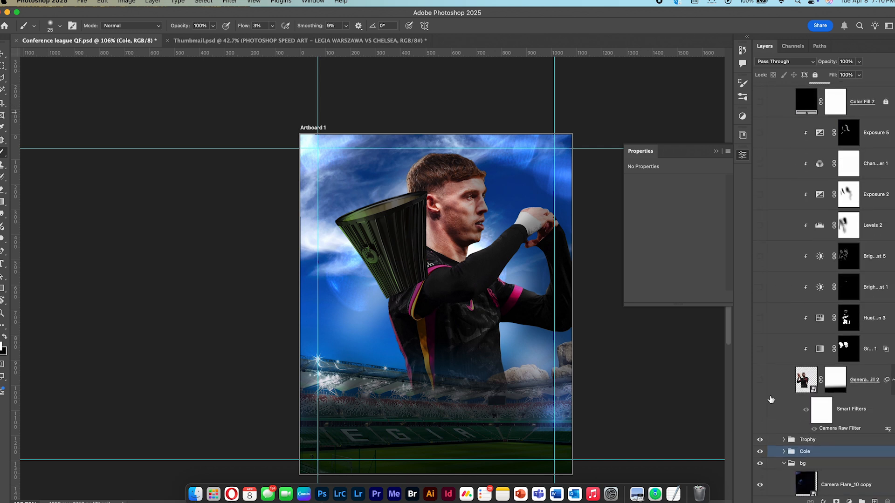
{"action": "left_click", "coordinate": [760, 380]}
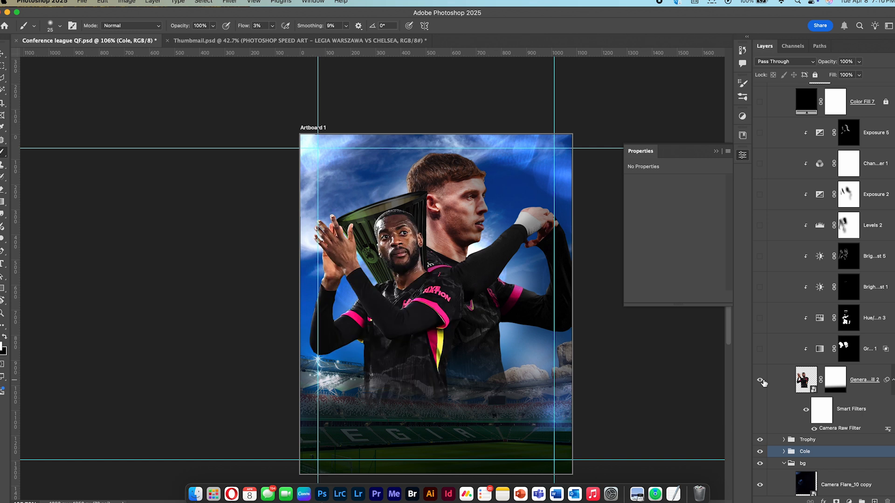
{"action": "left_click", "coordinate": [808, 413]}
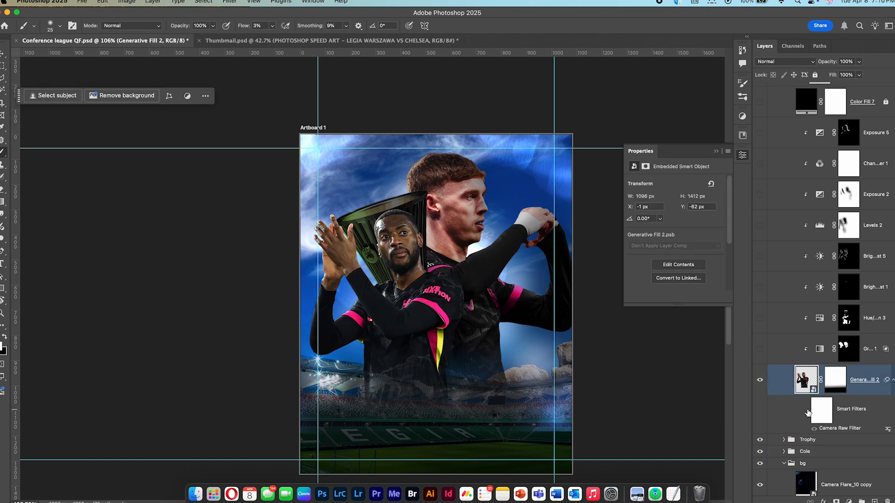
{"action": "left_click", "coordinate": [807, 411]}
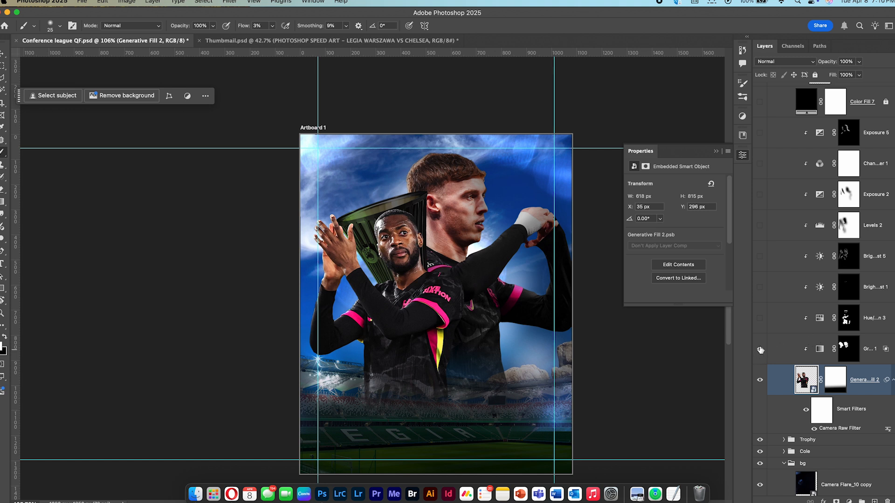
- Show the clapping player's adjustments from the masked gradient map and Hue/Saturation 3 up through Exposure 5, and collapse the Tosin group
{"action": "left_click_drag", "start_coordinate": [760, 349], "coordinate": [759, 320]}
{"action": "scroll", "coordinate": [387, 225], "scroll_direction": "up", "scroll_amount": 7}
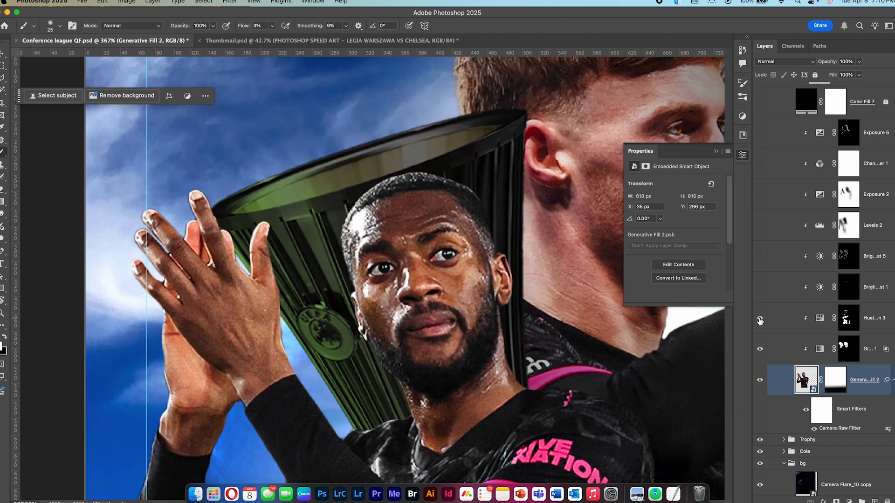
{"action": "left_click", "coordinate": [759, 288]}
{"action": "left_click", "coordinate": [759, 258]}
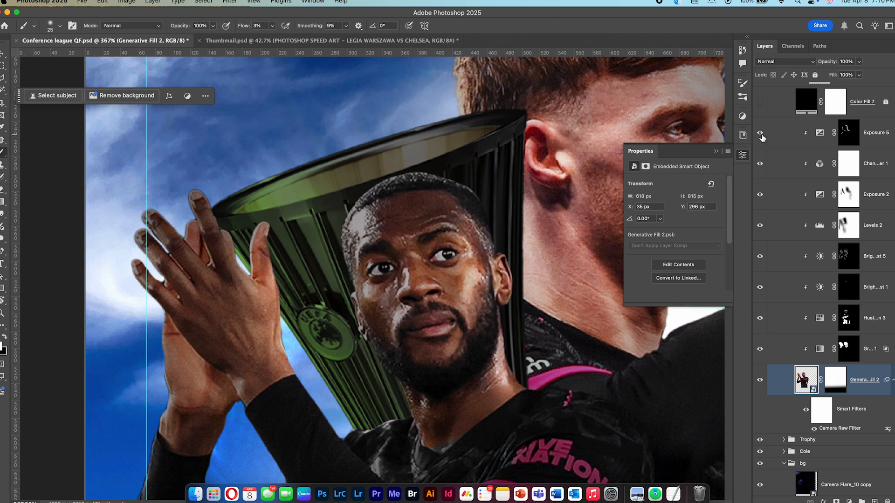
{"action": "scroll", "coordinate": [769, 140], "scroll_direction": "up", "scroll_amount": 5}
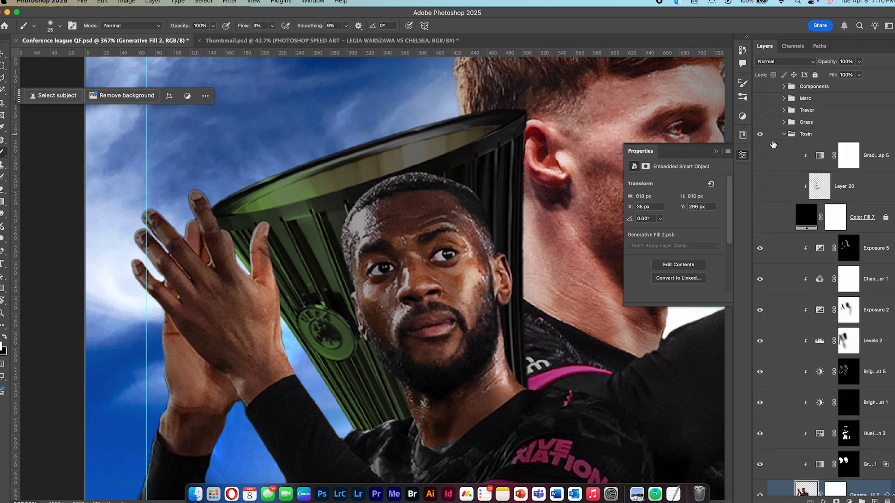
{"action": "left_click", "coordinate": [784, 134]}
{"action": "scroll", "coordinate": [457, 244], "scroll_direction": "down", "scroll_amount": 10}
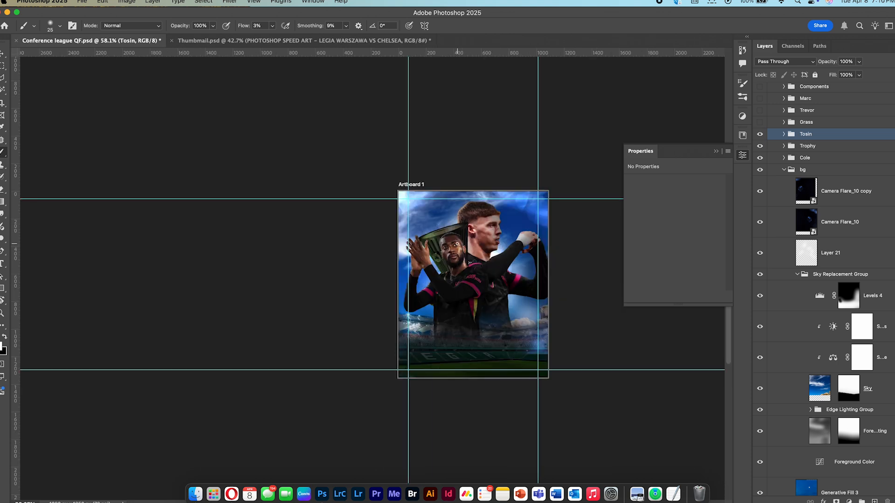
- Show the Grass group and compare the poster with the Grama_9 layer off and on
{"action": "left_click", "coordinate": [784, 122]}
{"action": "scroll", "coordinate": [484, 335], "scroll_direction": "up", "scroll_amount": 5}
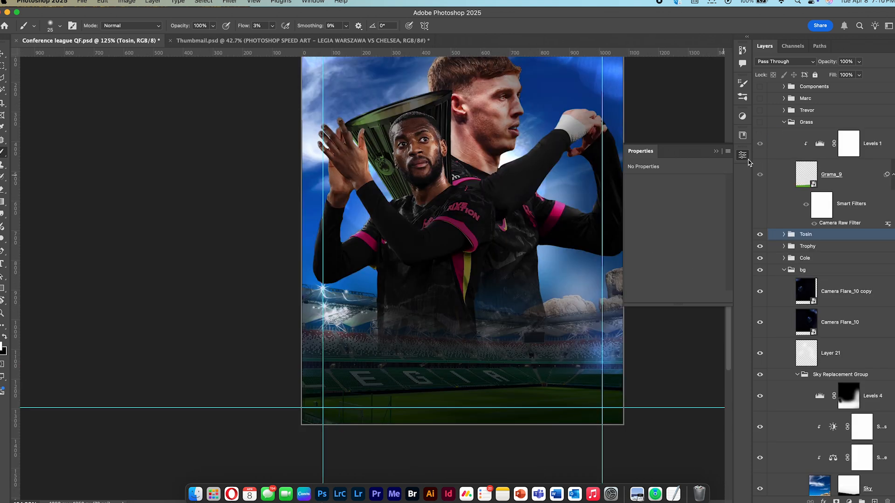
{"action": "left_click", "coordinate": [760, 122]}
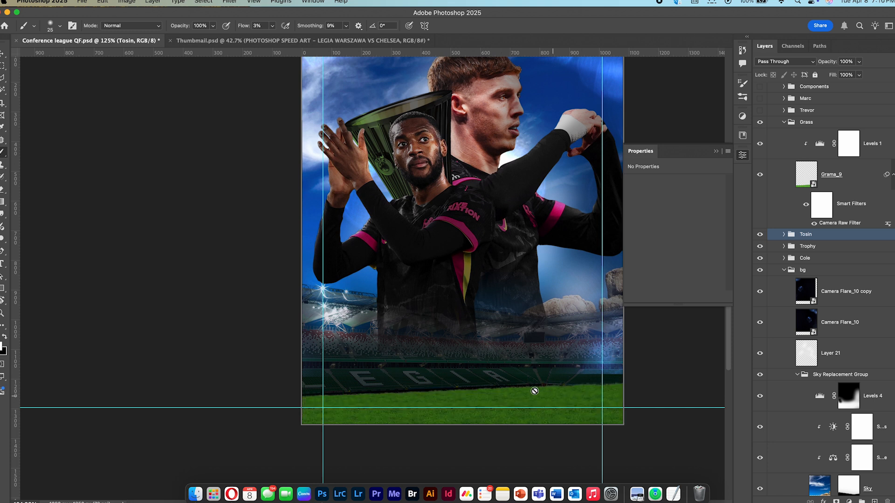
{"action": "left_click", "coordinate": [761, 176]}
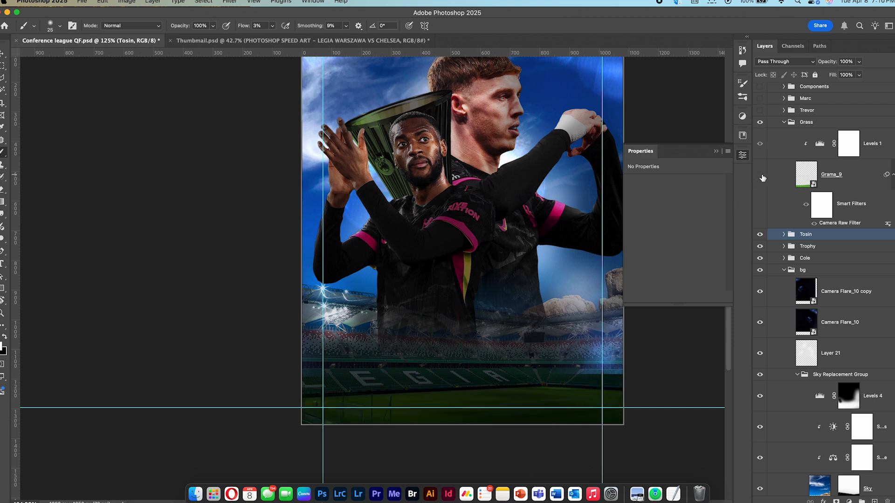
{"action": "left_click", "coordinate": [761, 176]}
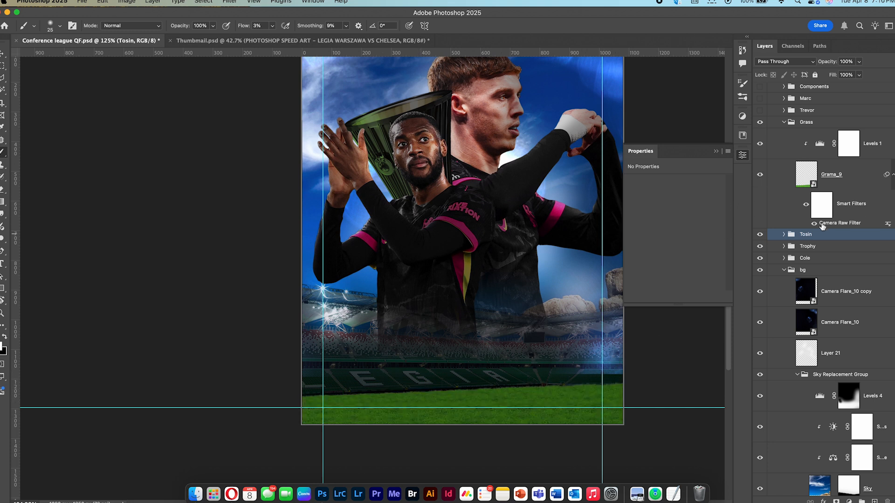
- Compare the grass with Levels 1 off and on, and collapse the Grass group
{"action": "scroll", "coordinate": [821, 228], "scroll_direction": "up", "scroll_amount": 1}
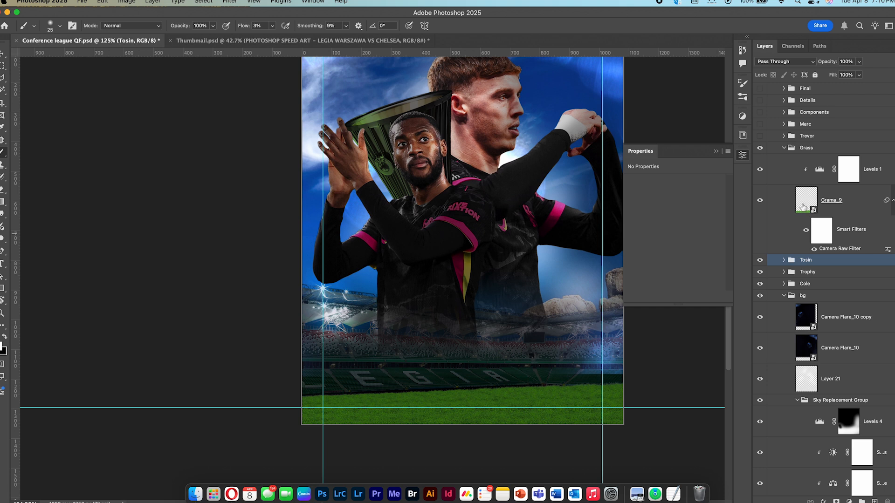
{"action": "scroll", "coordinate": [788, 192], "scroll_direction": "up", "scroll_amount": 1}
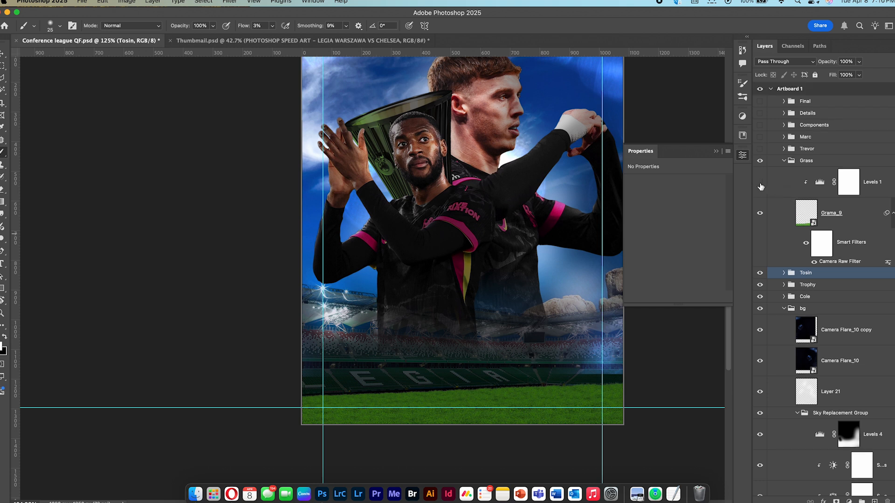
{"action": "left_click", "coordinate": [760, 182]}
{"action": "left_click", "coordinate": [760, 182]}
{"action": "left_click", "coordinate": [784, 161]}
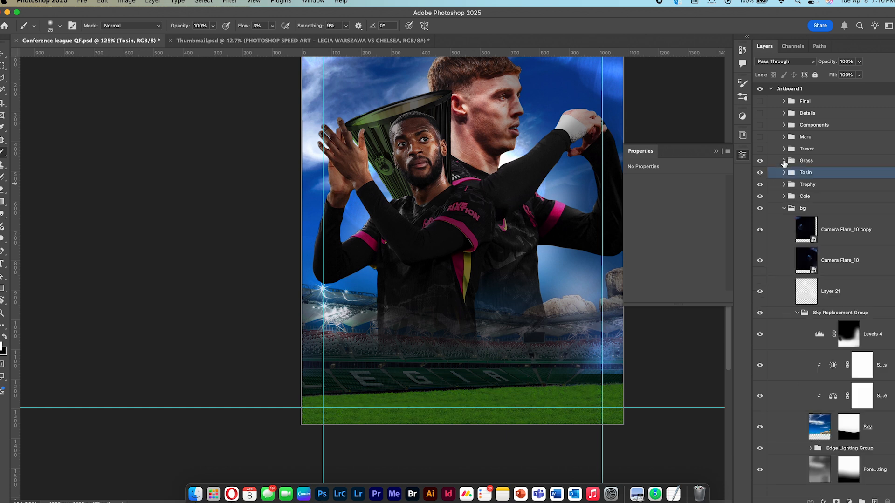
- In the Trevor group, show the standing player on Layer 13 with Hue/Saturation 4, Brightness/Contrast 7, Exposure 1, Color Fill 5 and Layer 18
{"action": "left_click", "coordinate": [784, 148]}
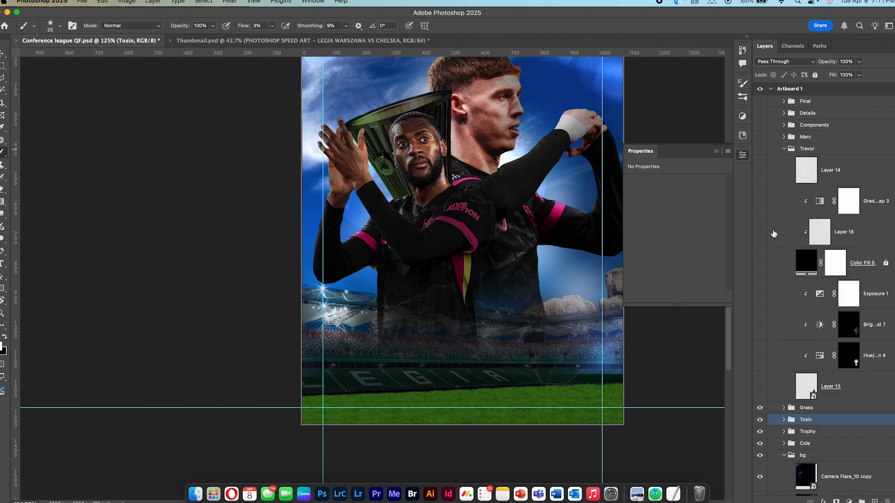
{"action": "left_click", "coordinate": [760, 385]}
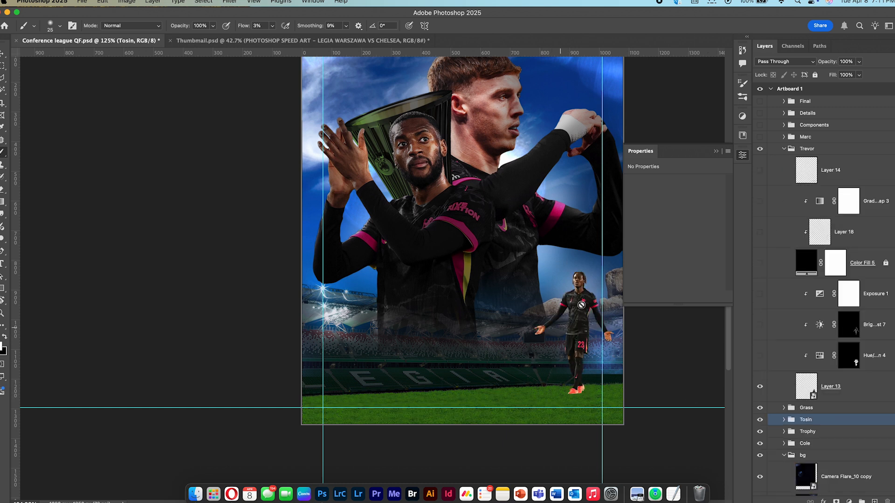
{"action": "left_click", "coordinate": [760, 356]}
{"action": "left_click", "coordinate": [760, 325]}
{"action": "left_click", "coordinate": [760, 293]}
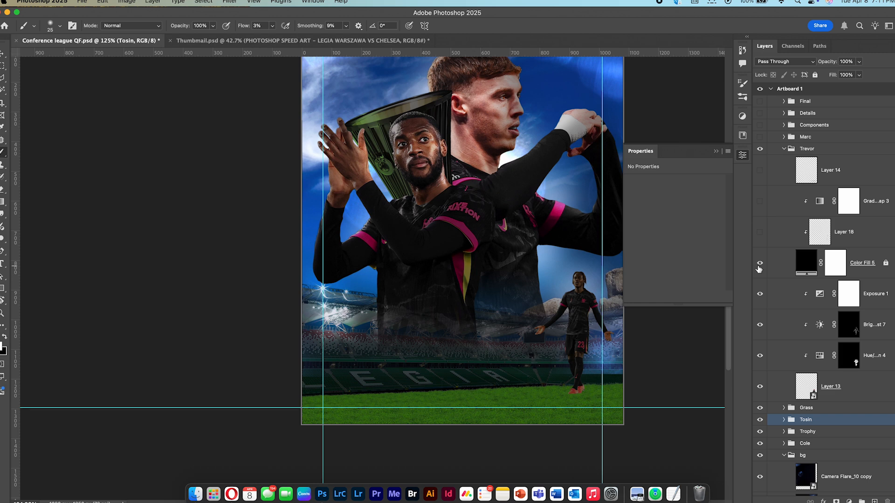
{"action": "left_click", "coordinate": [760, 232]}
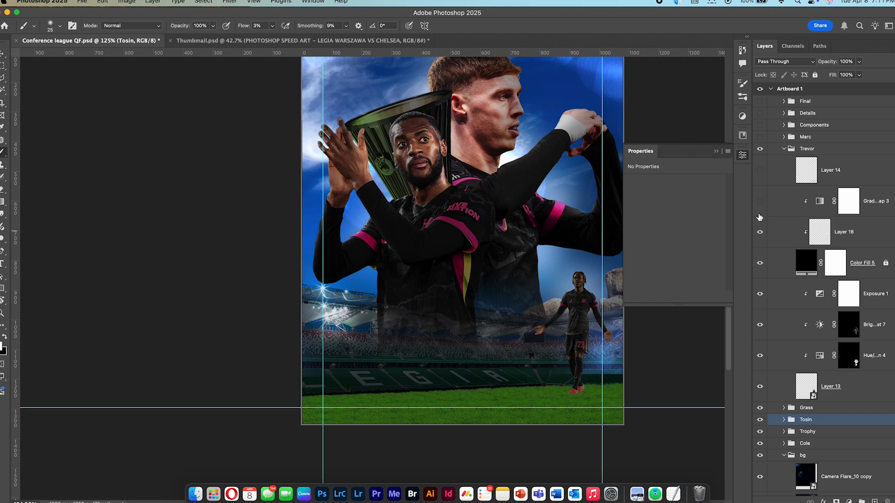
- Compare the standing player with Brightness/Contrast 7 off and on, and hide Layer 18
{"action": "scroll", "coordinate": [597, 324], "scroll_direction": "up", "scroll_amount": 5}
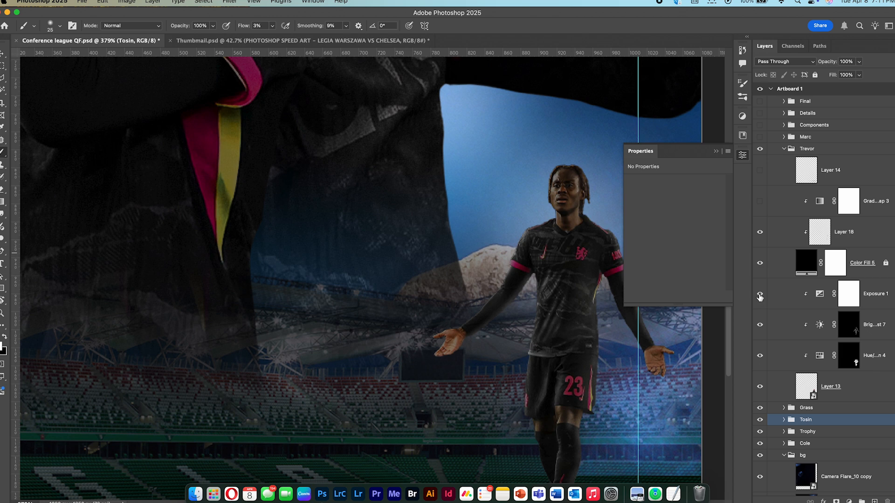
{"action": "left_click", "coordinate": [759, 325]}
{"action": "left_click", "coordinate": [760, 325]}
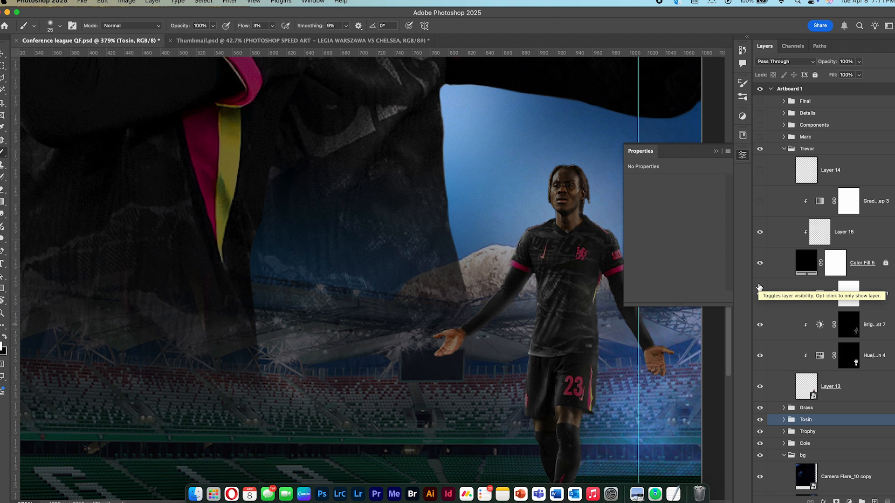
{"action": "left_click", "coordinate": [760, 233]}
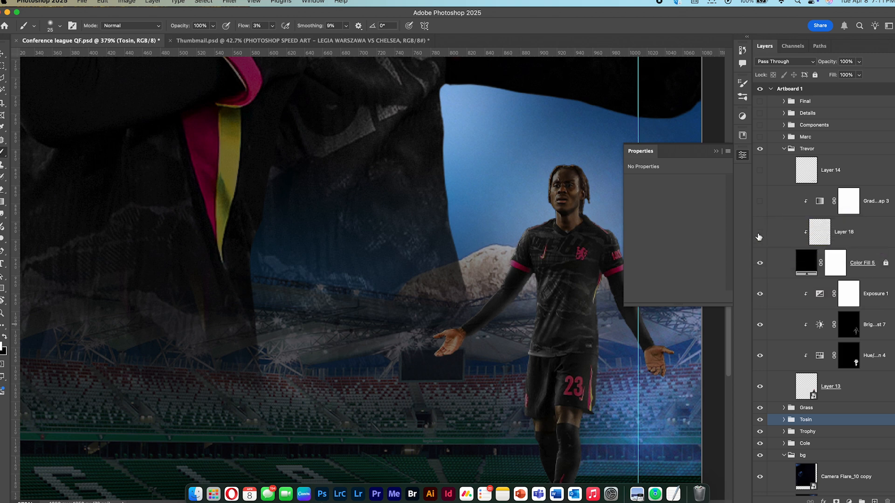
- Collapse the Trevor group and, in the Marc group, show Layer 11 and the running player on Layer 2
{"action": "scroll", "coordinate": [529, 195], "scroll_direction": "down", "scroll_amount": 5}
{"action": "scroll", "coordinate": [529, 195], "scroll_direction": "down", "scroll_amount": 4}
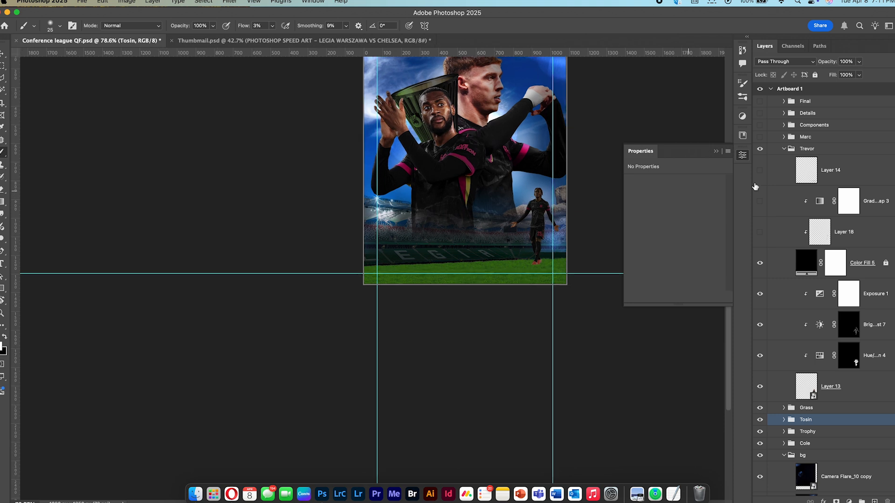
{"action": "left_click", "coordinate": [783, 149]}
{"action": "left_click", "coordinate": [783, 137]}
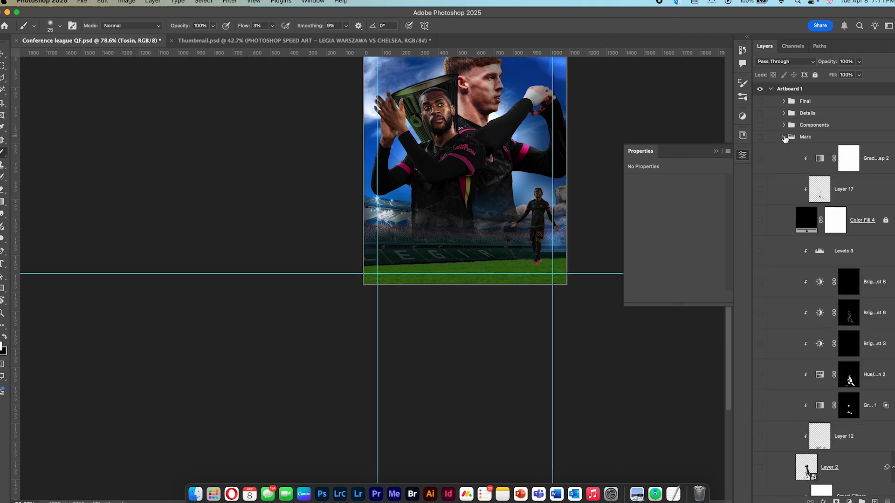
{"action": "scroll", "coordinate": [798, 417], "scroll_direction": "down", "scroll_amount": 5}
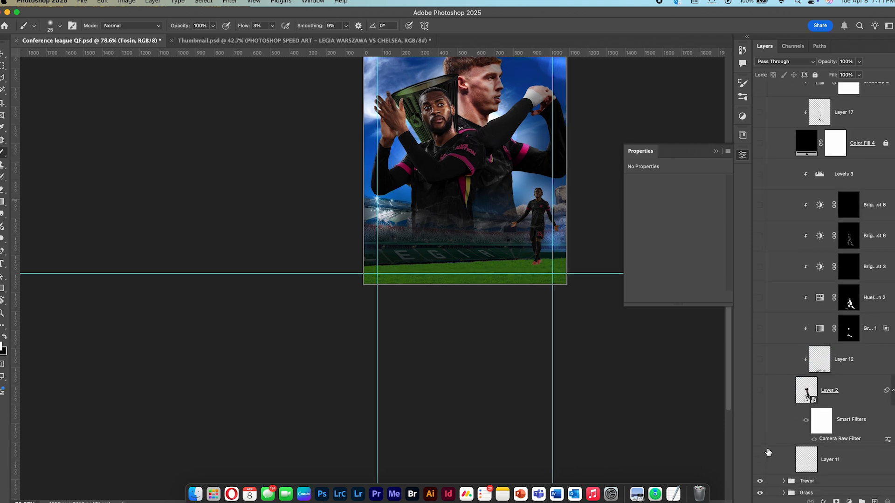
{"action": "scroll", "coordinate": [484, 282], "scroll_direction": "up", "scroll_amount": 4}
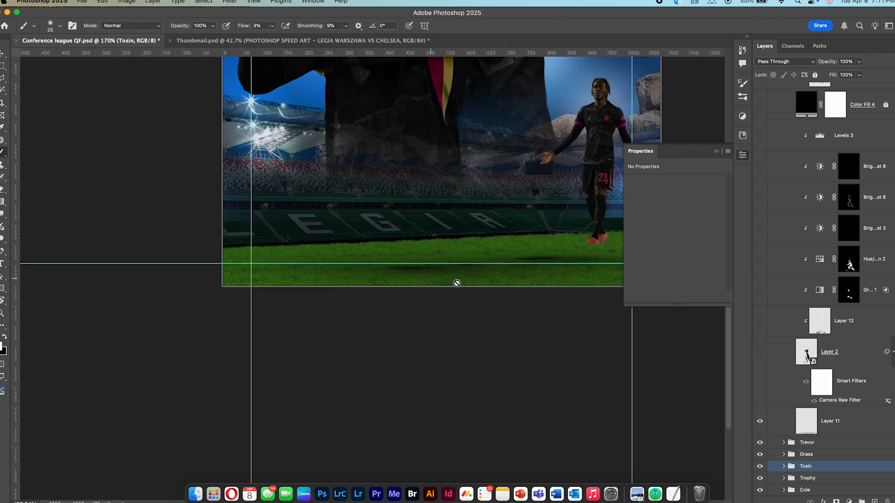
{"action": "left_click", "coordinate": [760, 352]}
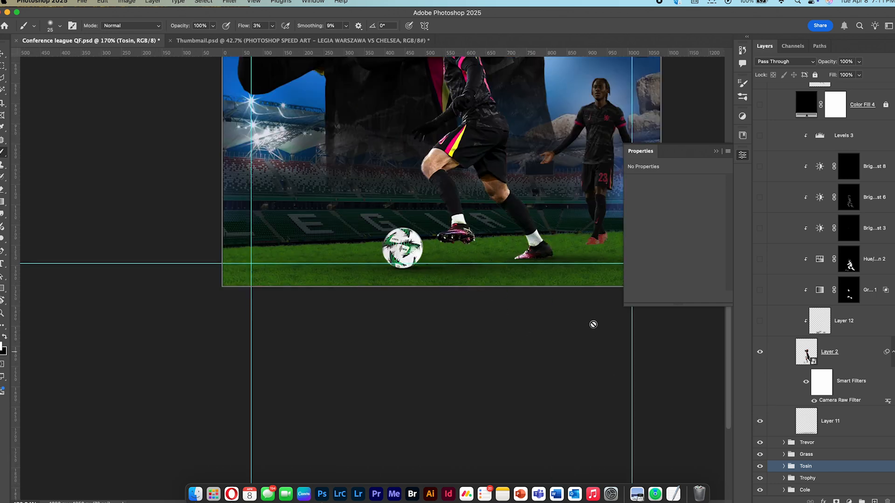
- In the contents of the Layer 2 smart object, compare the replacement ball layer off and on, and return to the poster document
{"action": "scroll", "coordinate": [526, 311], "scroll_direction": "down", "scroll_amount": 1}
{"action": "double_click", "coordinate": [808, 354]}
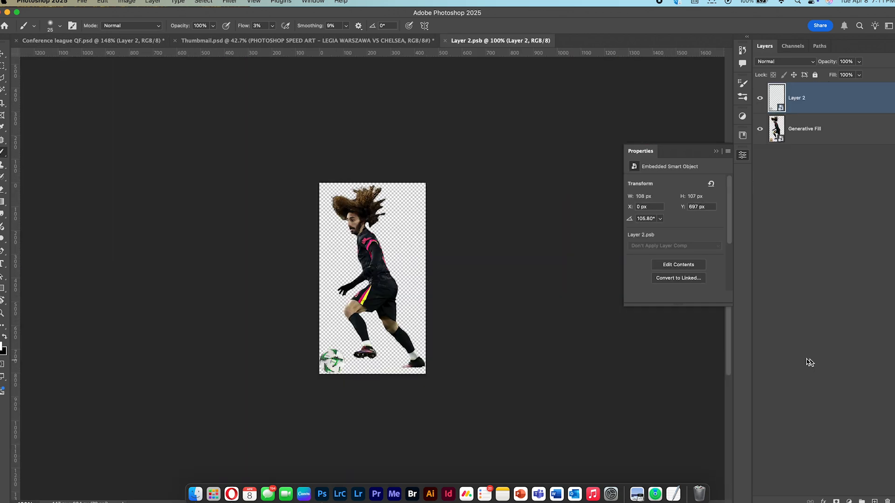
{"action": "left_click", "coordinate": [760, 97]}
{"action": "scroll", "coordinate": [333, 364], "scroll_direction": "up", "scroll_amount": 9}
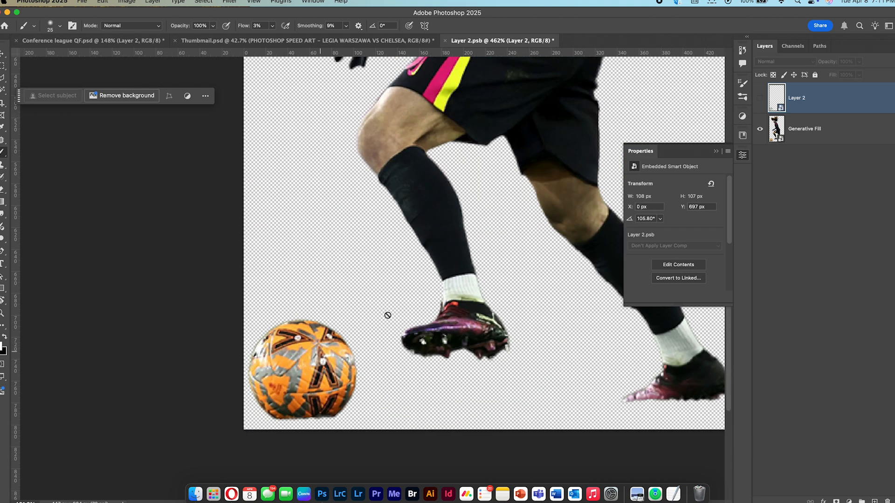
{"action": "scroll", "coordinate": [308, 359], "scroll_direction": "down", "scroll_amount": 1}
{"action": "left_click", "coordinate": [760, 100]}
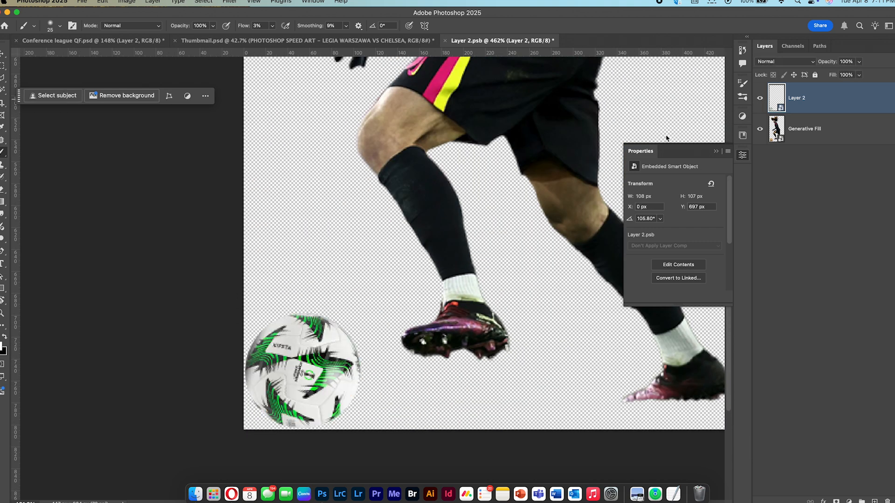
{"action": "scroll", "coordinate": [489, 70], "scroll_direction": "down", "scroll_amount": 8}
{"action": "left_click", "coordinate": [446, 41]}
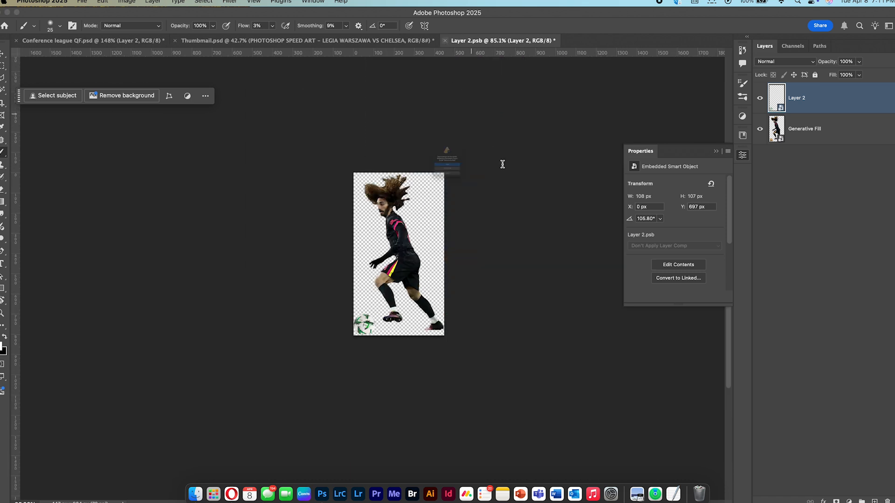
{"action": "left_click", "coordinate": [415, 179]}
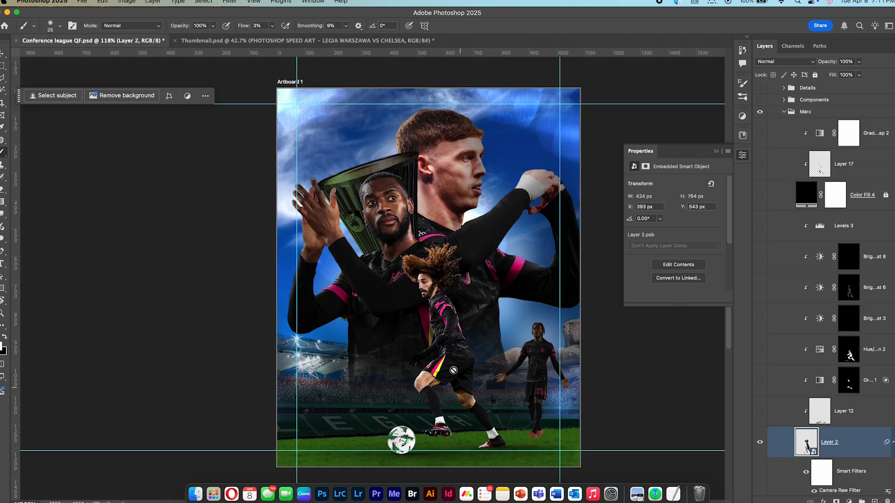
- In the Marc group, show Layer 12, Gradient Map 1, Hue/Saturation 2, Brightness/Contrast 3, 6 and 8, Levels 3 and Color Fill 4, and collapse the group
{"action": "scroll", "coordinate": [445, 346], "scroll_direction": "down", "scroll_amount": 4}
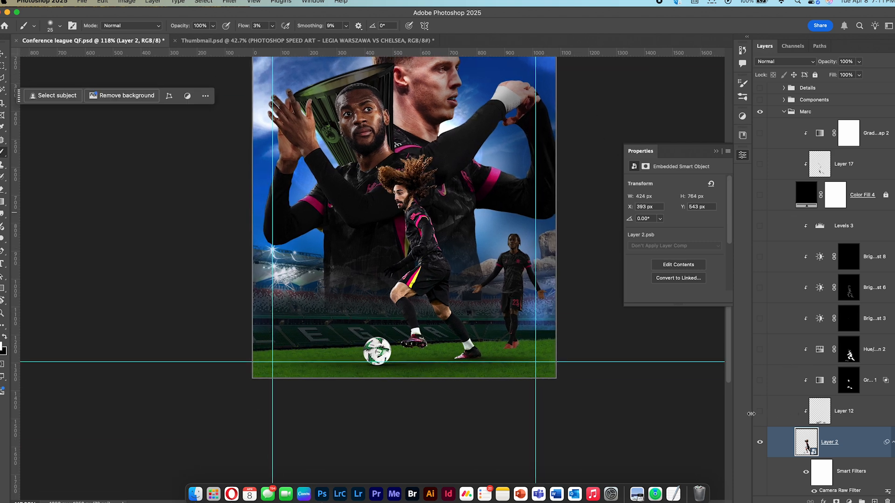
{"action": "left_click", "coordinate": [759, 412]}
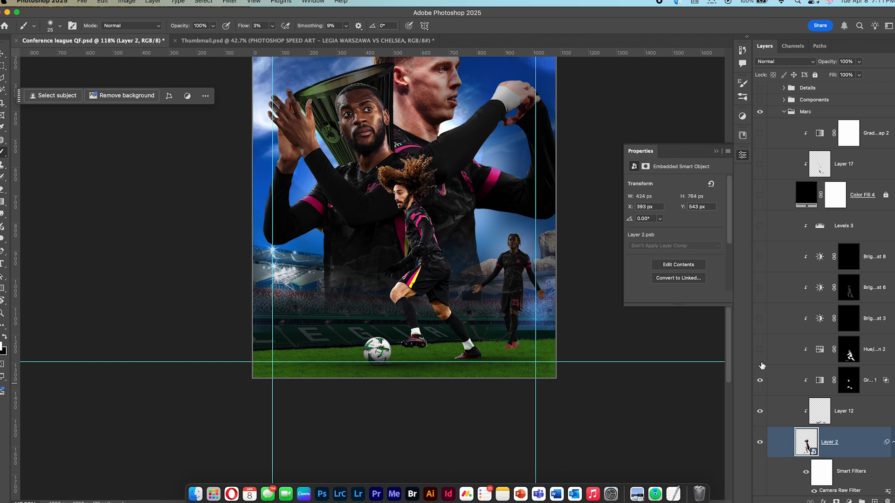
{"action": "left_click", "coordinate": [760, 382]}
{"action": "left_click", "coordinate": [759, 350]}
{"action": "left_click", "coordinate": [760, 319]}
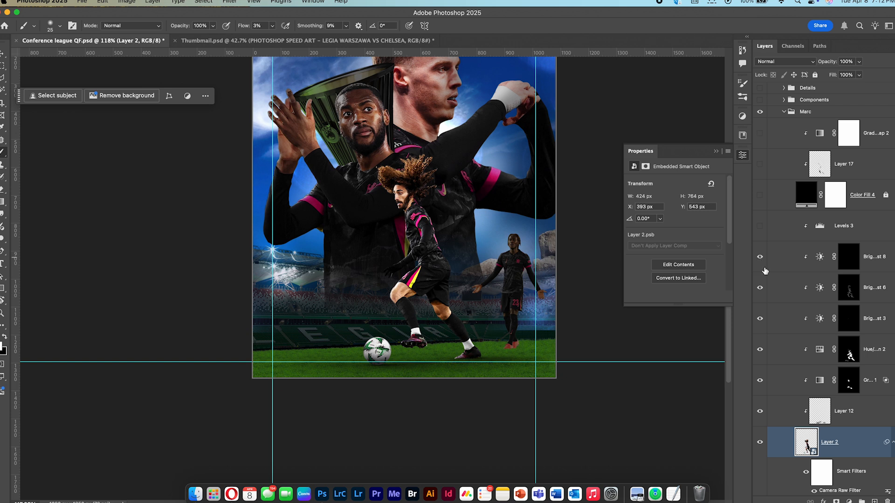
{"action": "scroll", "coordinate": [759, 259], "scroll_direction": "up", "scroll_amount": 2}
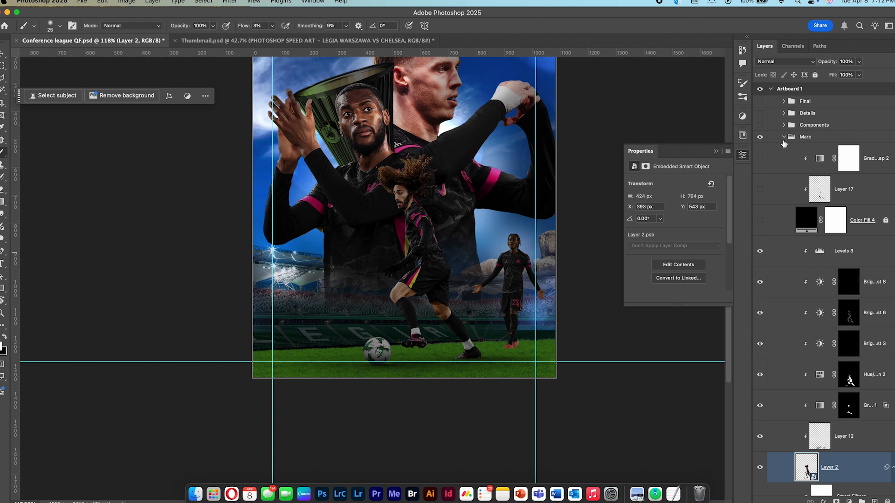
{"action": "left_click", "coordinate": [784, 137]}
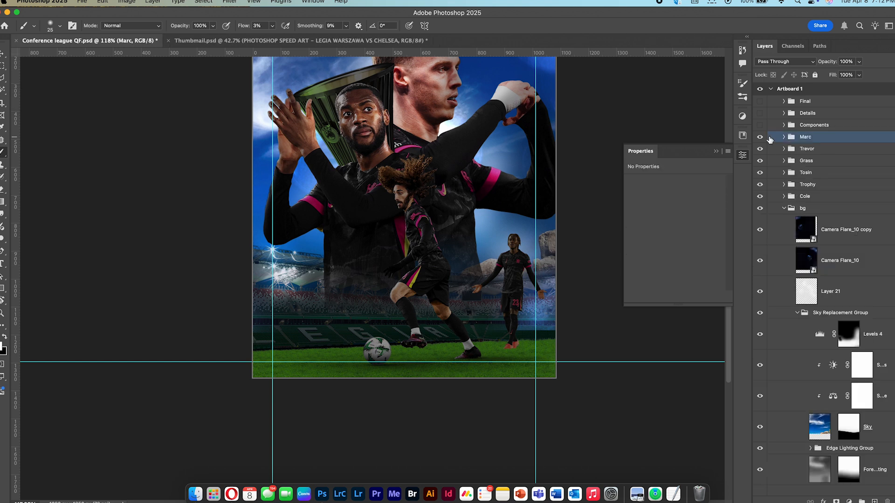
- Show and expand the Components group, and show its smoke, Grass and blurred Trophy layers
{"action": "left_click", "coordinate": [760, 125]}
{"action": "left_click", "coordinate": [784, 125]}
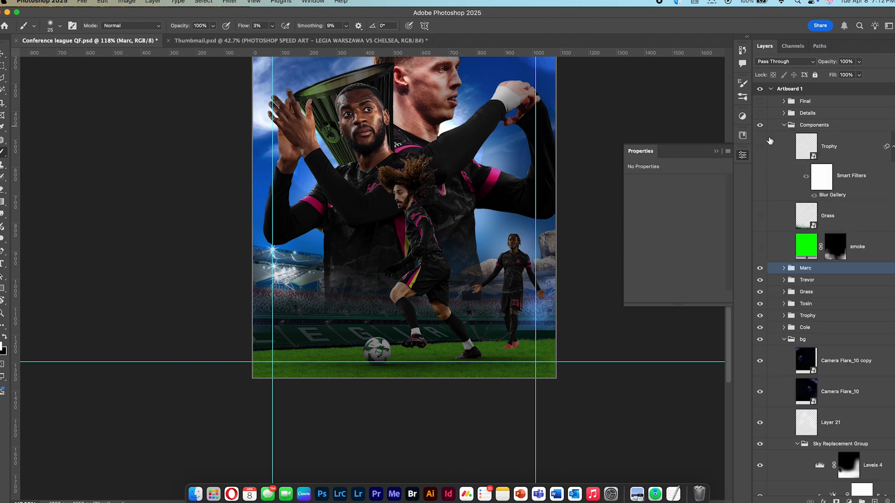
{"action": "left_click", "coordinate": [759, 246]}
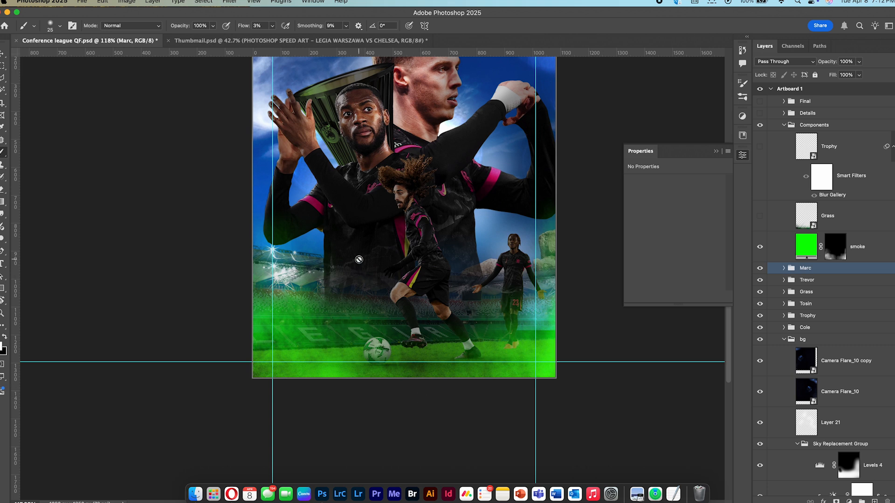
{"action": "left_click", "coordinate": [760, 217]}
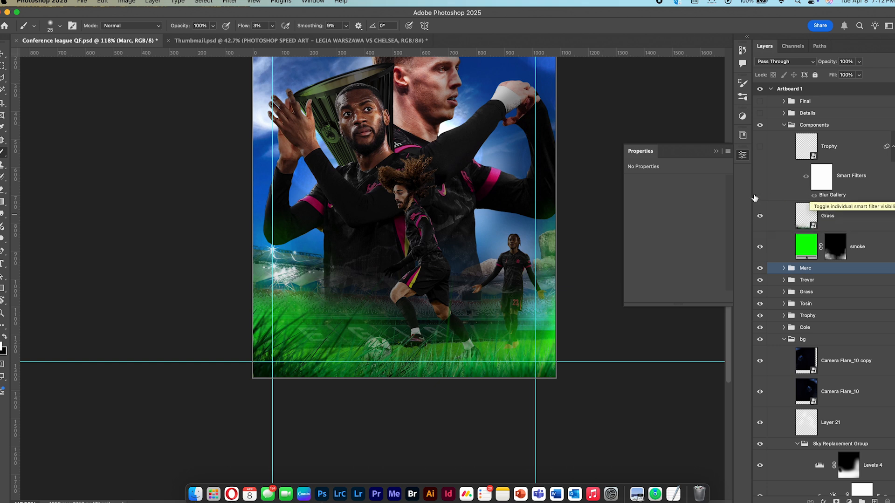
{"action": "left_click", "coordinate": [761, 147]}
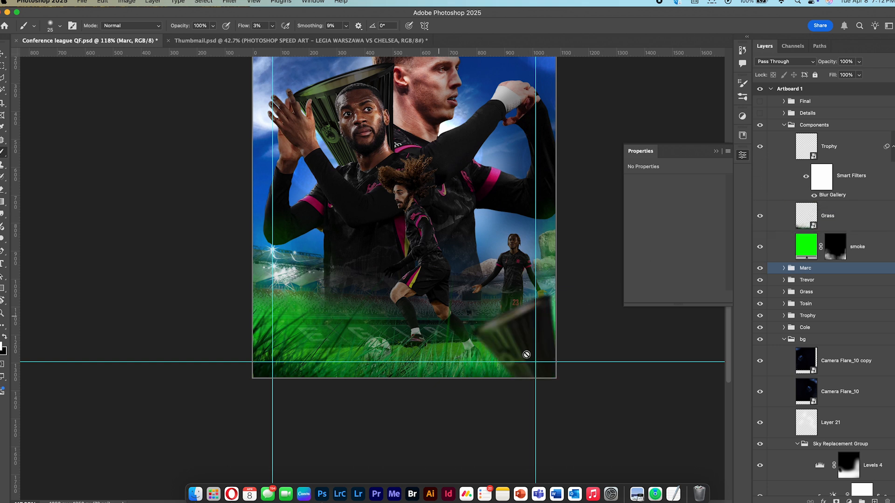
- Show the Details group with Layer 16 as its only visible layer, and collapse the group
{"action": "left_click", "coordinate": [785, 114]}
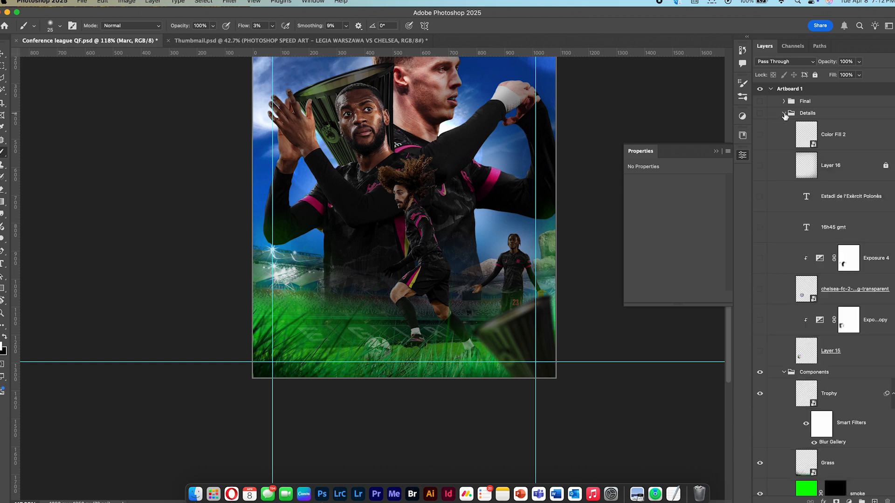
{"action": "left_click", "coordinate": [760, 167]}
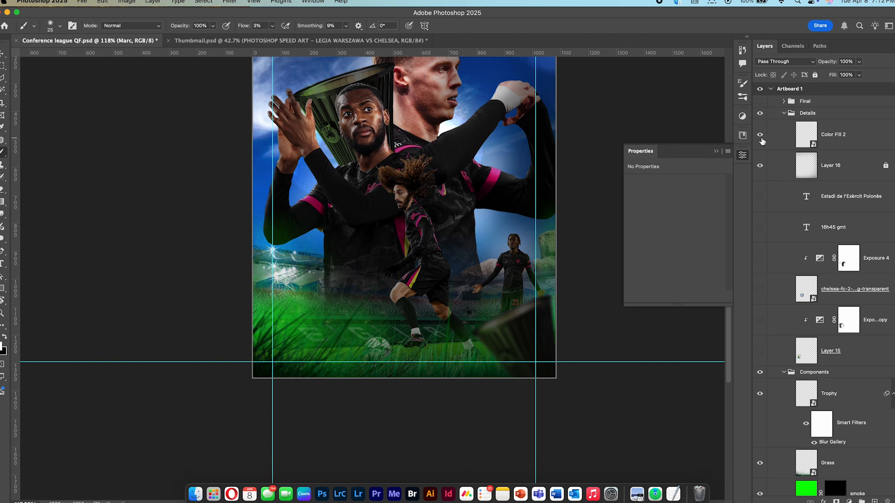
{"action": "left_click", "coordinate": [784, 117]}
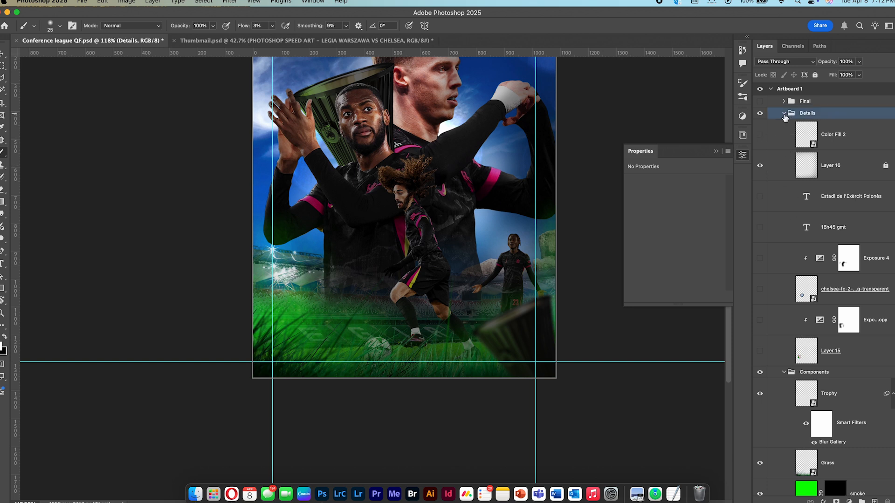
{"action": "left_click", "coordinate": [784, 114]}
- Collapse the bg group and expand the Cole group in the layer stack
{"action": "scroll", "coordinate": [799, 339], "scroll_direction": "down", "scroll_amount": 3}
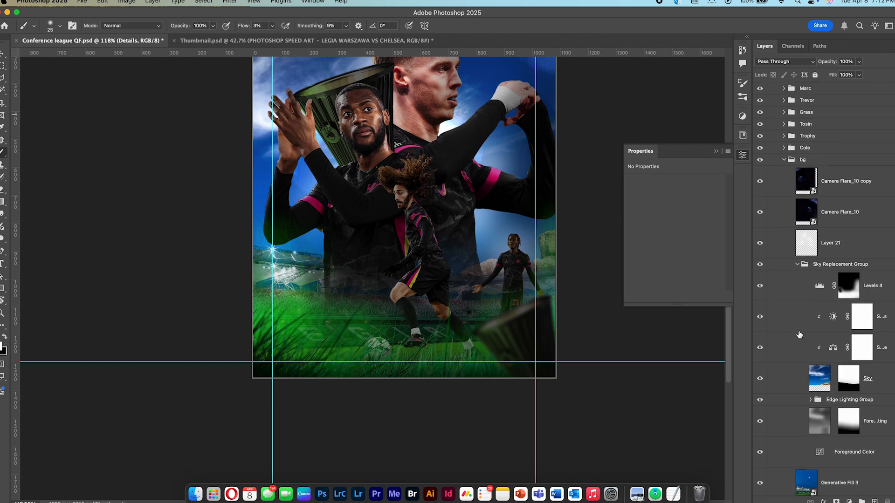
{"action": "left_click", "coordinate": [780, 163]}
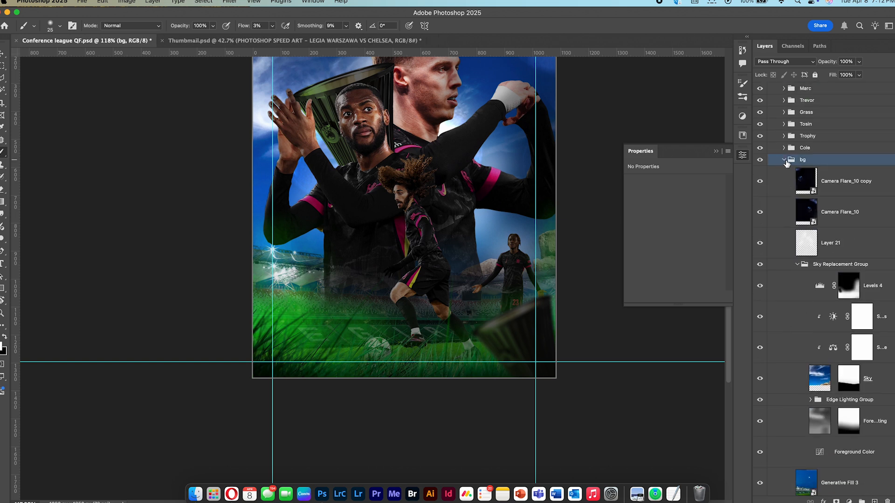
{"action": "left_click", "coordinate": [784, 159]}
{"action": "left_click", "coordinate": [784, 328]}
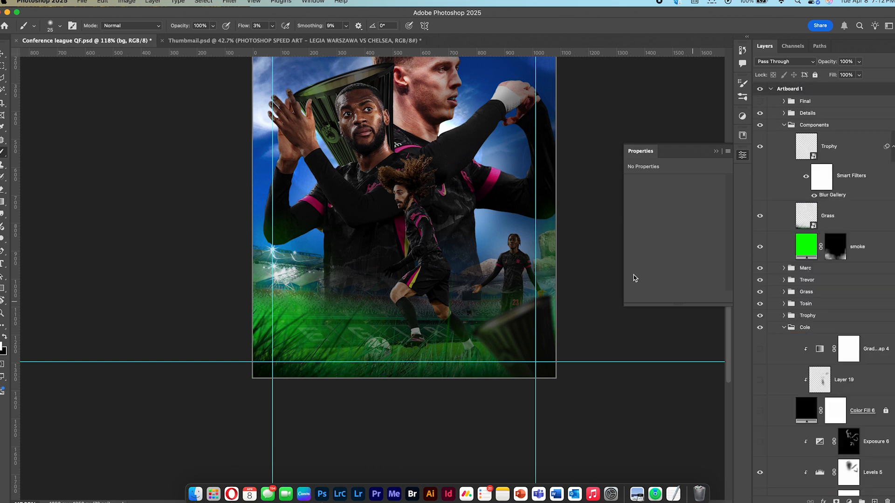
- Expand the Marc group, select its Color Fill 4 layer, and show Layer 17 above it
{"action": "left_click", "coordinate": [783, 269]}
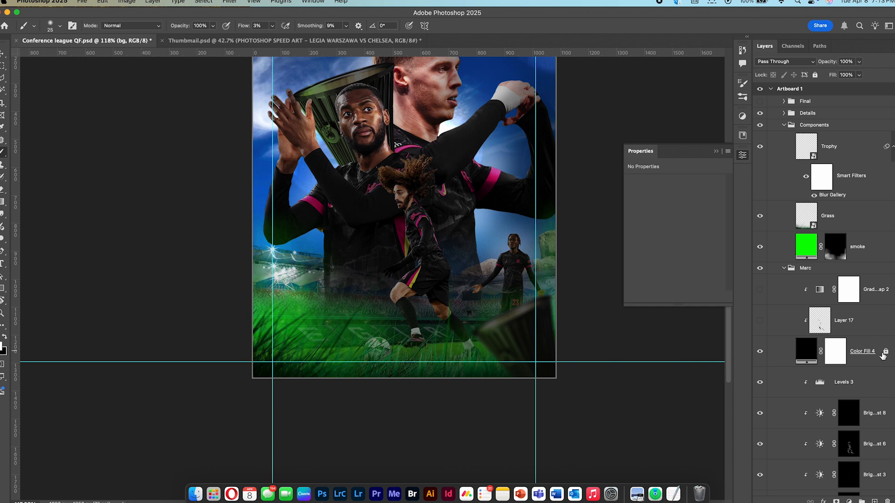
{"action": "left_click", "coordinate": [833, 360]}
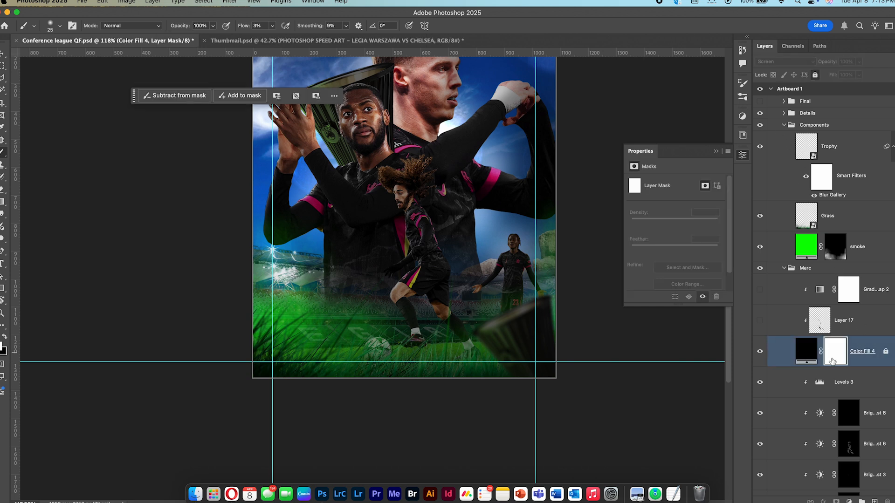
{"action": "left_click", "coordinate": [866, 357]}
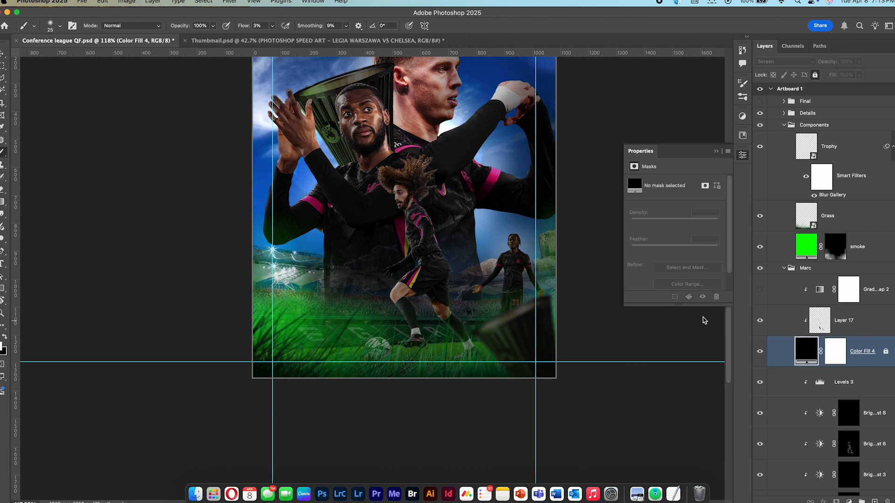
- Show Gradient Map 2 above Layer 17 in the Marc group and review its color stops in the Gradient Editor
{"action": "scroll", "coordinate": [402, 234], "scroll_direction": "up", "scroll_amount": 5}
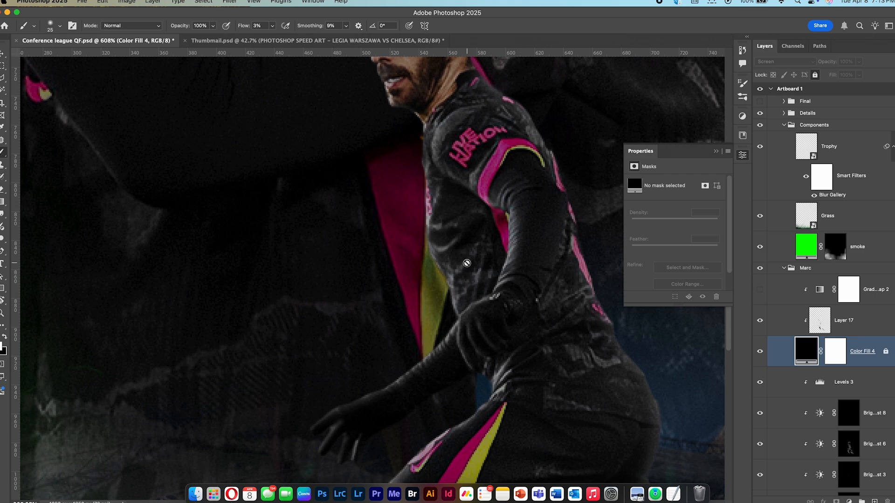
{"action": "scroll", "coordinate": [467, 263], "scroll_direction": "down", "scroll_amount": 3}
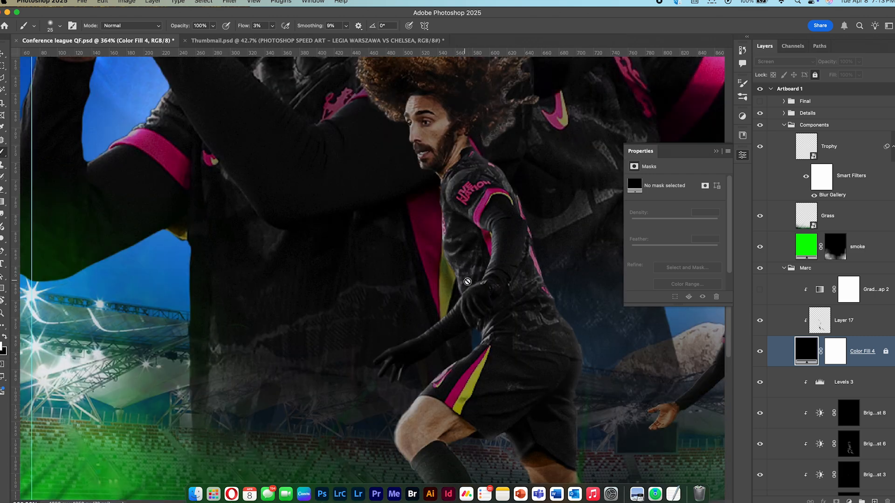
{"action": "left_click", "coordinate": [876, 292]}
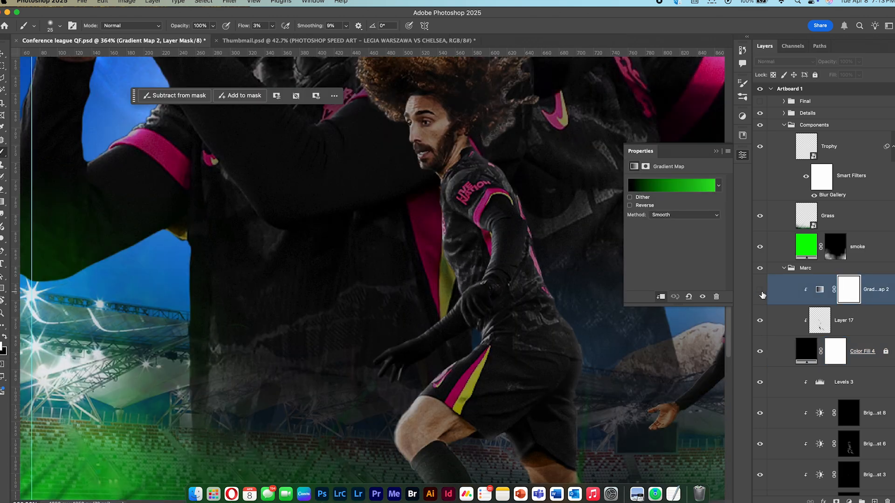
{"action": "left_click", "coordinate": [760, 294]}
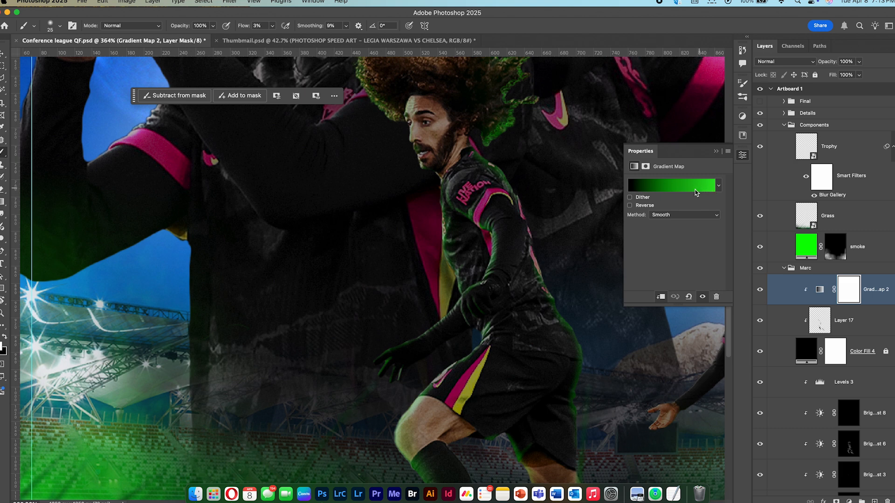
{"action": "left_click", "coordinate": [694, 185]}
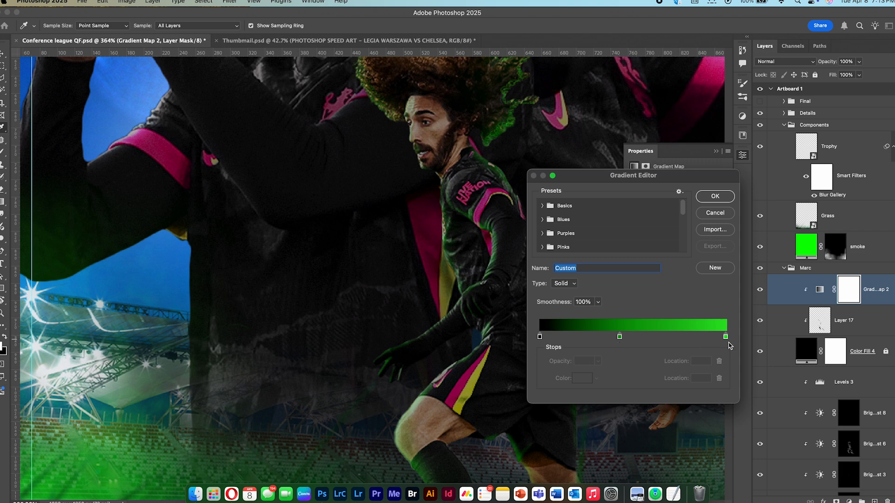
{"action": "left_click", "coordinate": [715, 196]}
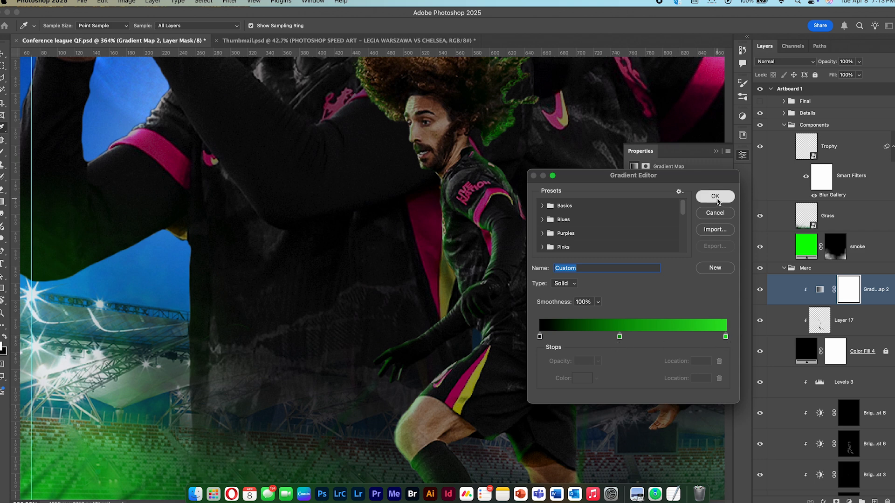
- Try a brush dab on Layer 17 over the running player's shorts and undo it
{"action": "left_click", "coordinate": [849, 326]}
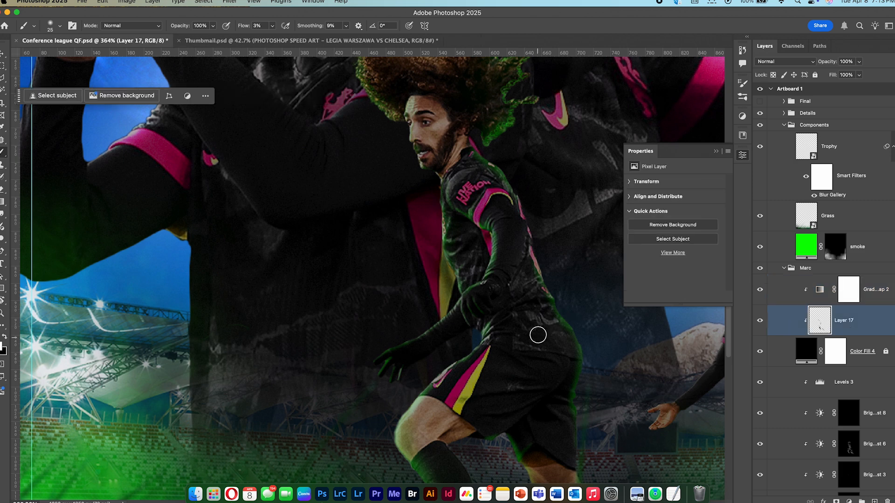
{"action": "mouse_move", "coordinate": [544, 333]}
{"action": "left_mouse_down"}
{"action": "mouse_move", "coordinate": [536, 330]}
{"action": "mouse_move", "coordinate": [549, 359]}
{"action": "left_mouse_up"}
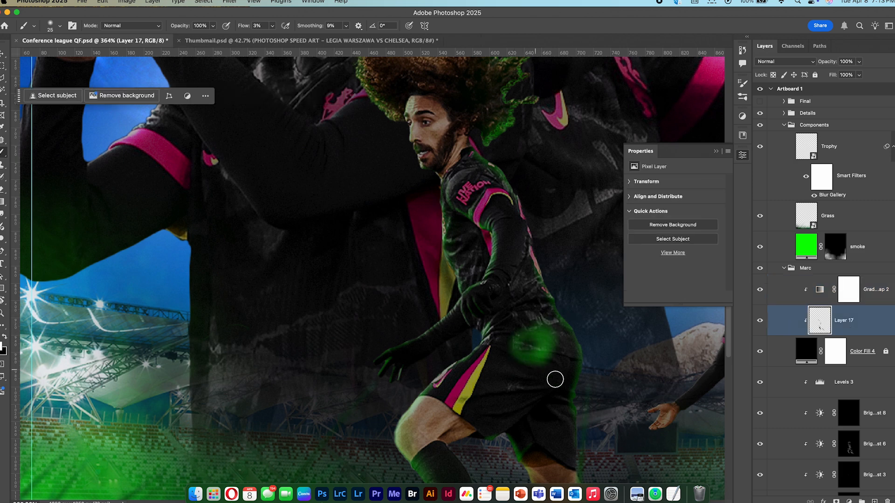
{"action": "key", "text": "super+z"}
- Examine the green rim light along the running player's jersey, shorts, knees and socks
{"action": "scroll", "coordinate": [536, 359], "scroll_direction": "down", "scroll_amount": 5}
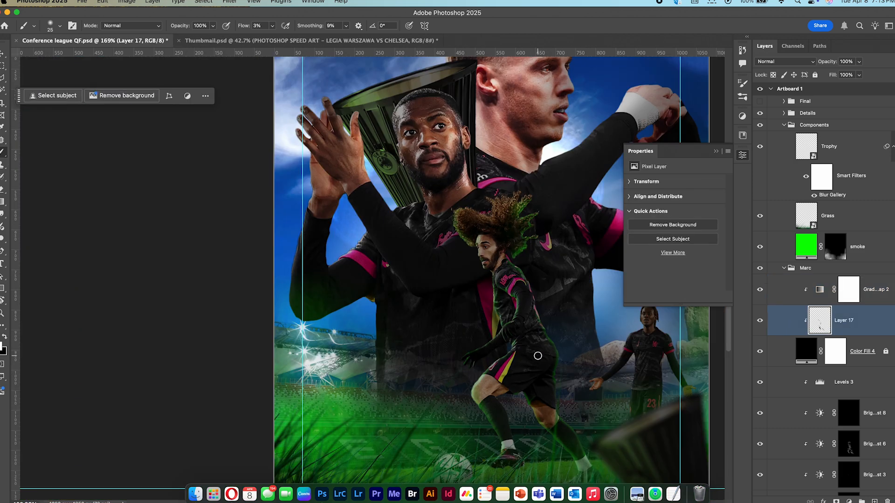
{"action": "scroll", "coordinate": [516, 401], "scroll_direction": "up", "scroll_amount": 3}
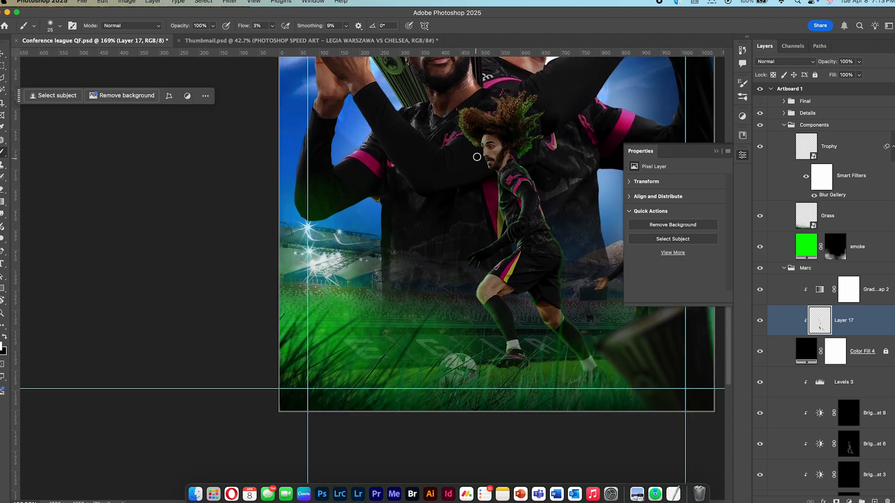
{"action": "scroll", "coordinate": [480, 159], "scroll_direction": "up", "scroll_amount": 5}
{"action": "scroll", "coordinate": [527, 281], "scroll_direction": "down", "scroll_amount": 3}
{"action": "left_click_drag", "start_coordinate": [555, 306], "coordinate": [429, 161]}
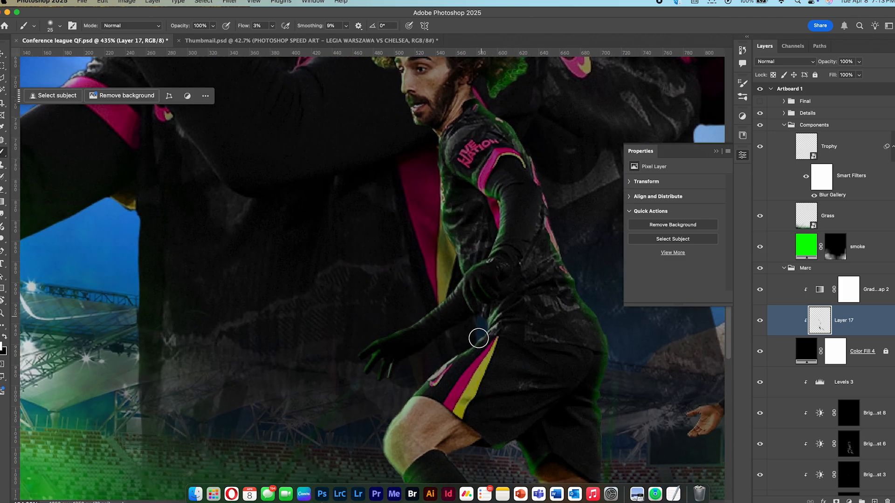
{"action": "left_click_drag", "start_coordinate": [479, 341], "coordinate": [426, 150]}
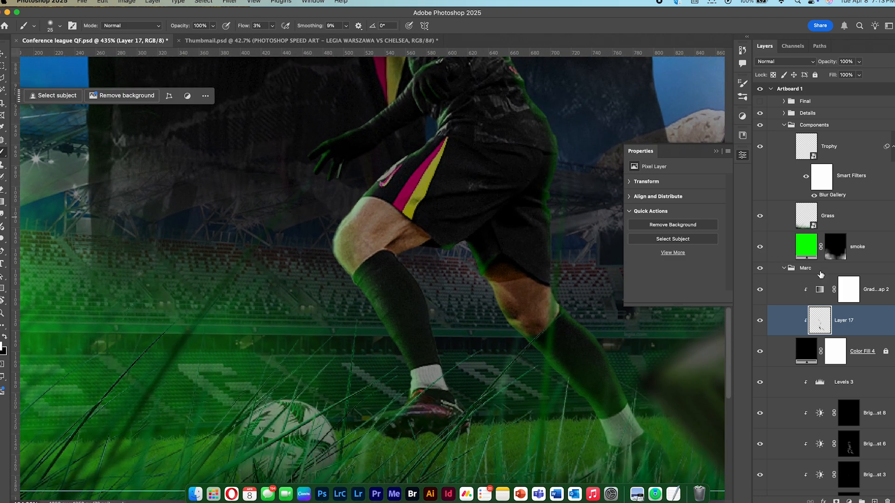
{"action": "scroll", "coordinate": [366, 246], "scroll_direction": "up", "scroll_amount": 2}
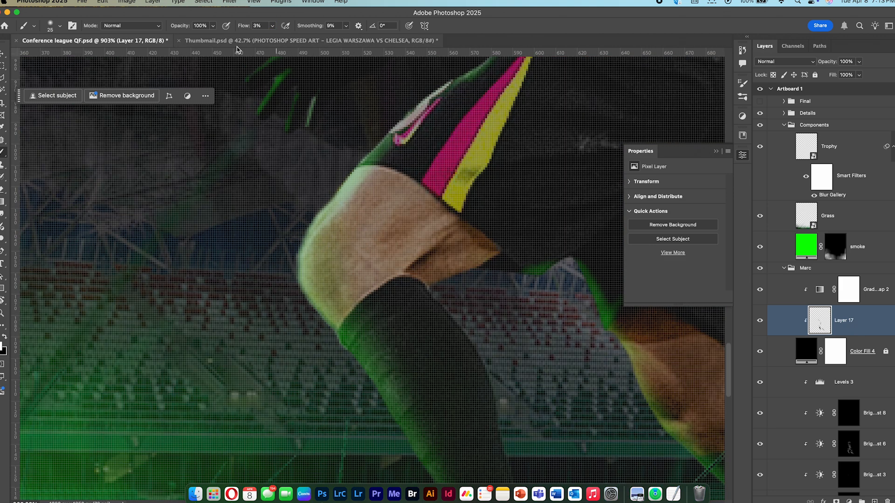
- Set the brush size to 12 px and brush rim light along the edge of the running player's bent knee on Layer 17
{"action": "left_click_drag", "start_coordinate": [336, 218], "coordinate": [283, 223]}
{"action": "mouse_move", "coordinate": [360, 173]}
{"action": "left_mouse_down"}
{"action": "mouse_move", "coordinate": [314, 213]}
{"action": "mouse_move", "coordinate": [305, 264]}
{"action": "mouse_move", "coordinate": [339, 326]}
{"action": "left_mouse_up"}
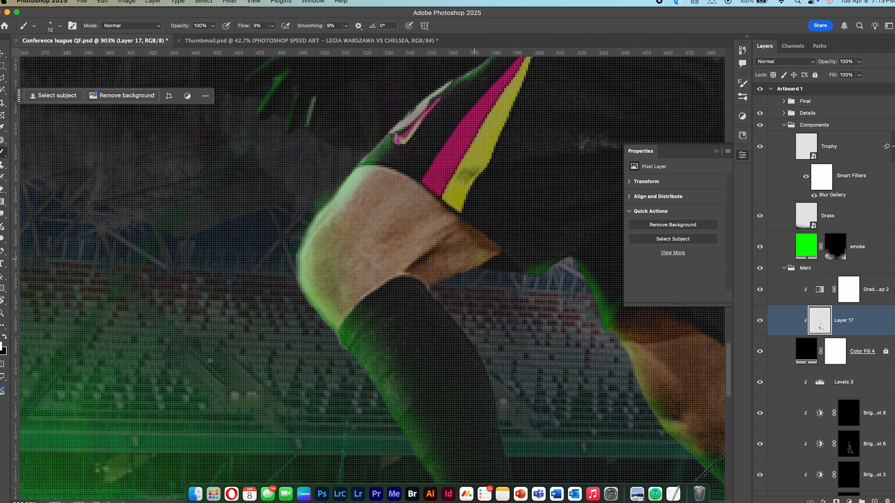
{"action": "left_click_drag", "start_coordinate": [462, 260], "coordinate": [473, 255]}
{"action": "mouse_move", "coordinate": [422, 241]}
{"action": "left_mouse_down"}
{"action": "mouse_move", "coordinate": [399, 269]}
{"action": "mouse_move", "coordinate": [432, 219]}
{"action": "left_mouse_up"}
{"action": "scroll", "coordinate": [432, 219], "scroll_direction": "down", "scroll_amount": 5}
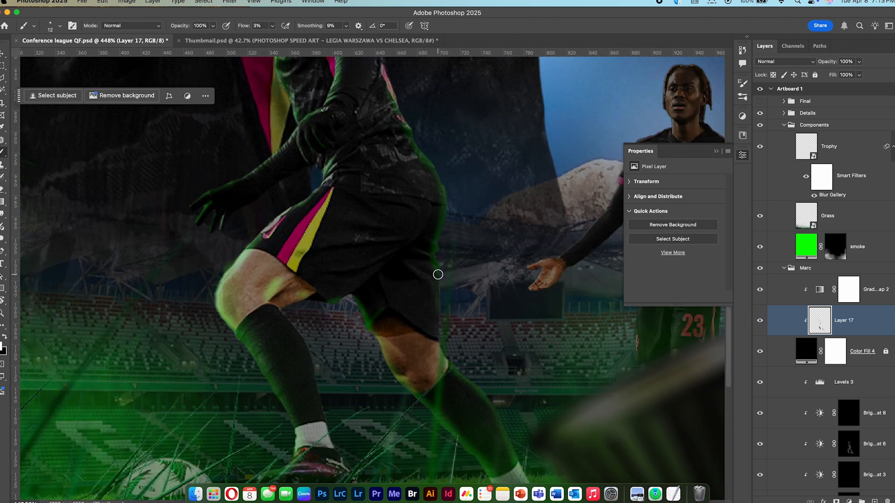
- Set the brush size to 59 px and collapse the Marc group
{"action": "mouse_move", "coordinate": [438, 275]}
{"action": "left_mouse_down", "text": "ctrl+alt"}
{"action": "mouse_move", "coordinate": [463, 280]}
{"action": "mouse_move", "coordinate": [435, 318]}
{"action": "mouse_move", "coordinate": [445, 367]}
{"action": "left_mouse_up", "text": "ctrl+alt"}
{"action": "scroll", "coordinate": [453, 368], "scroll_direction": "down", "scroll_amount": 1}
{"action": "scroll", "coordinate": [453, 367], "scroll_direction": "down", "scroll_amount": 6}
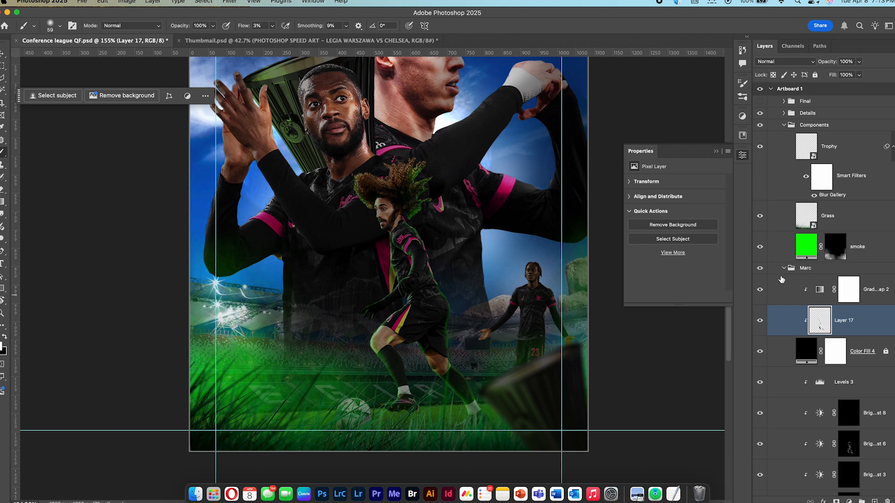
{"action": "left_click", "coordinate": [784, 268]}
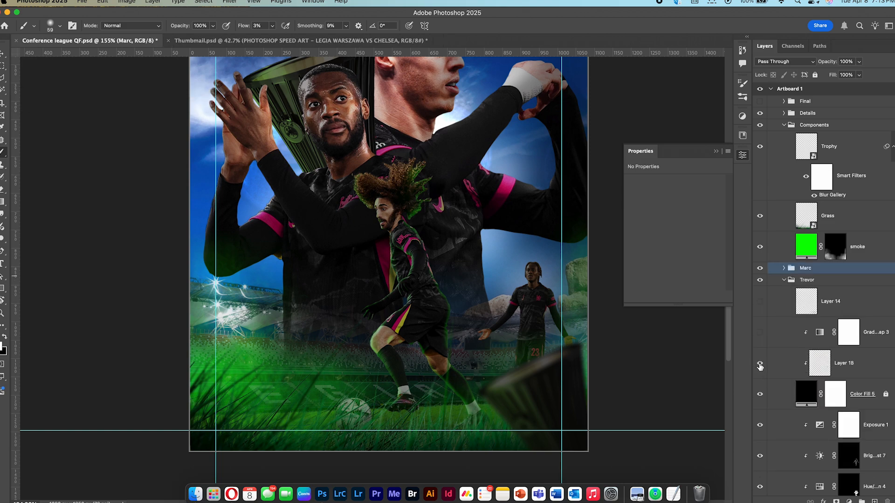
- Show Gradient Map 3 and Layer 14 in the Trevor group, inspect the number 23 player's green rim light, and collapse the group
{"action": "left_click_drag", "start_coordinate": [760, 332], "coordinate": [759, 301]}
{"action": "scroll", "coordinate": [530, 326], "scroll_direction": "up", "scroll_amount": 8}
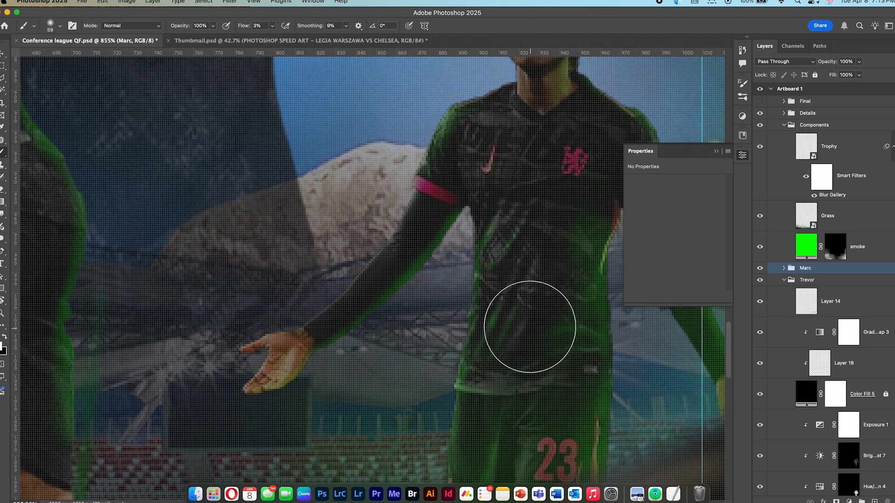
{"action": "scroll", "coordinate": [530, 326], "scroll_direction": "down", "scroll_amount": 6}
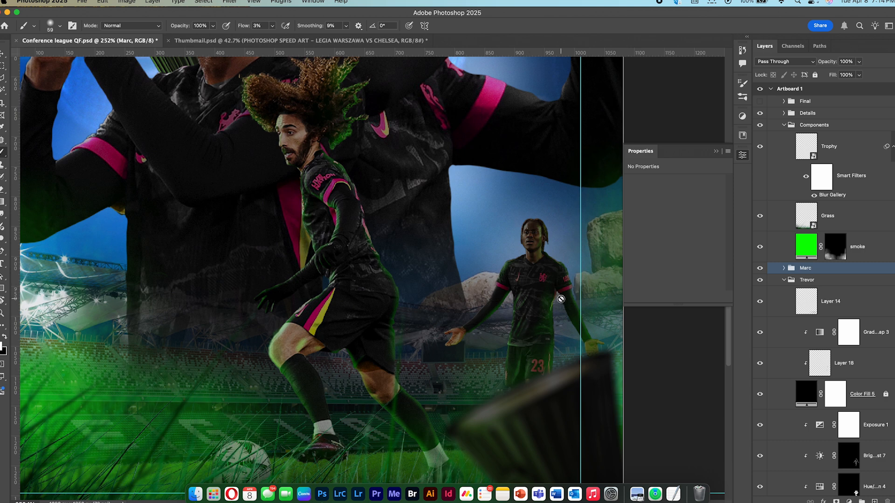
{"action": "scroll", "coordinate": [435, 268], "scroll_direction": "right", "scroll_amount": 5}
{"action": "scroll", "coordinate": [436, 267], "scroll_direction": "down", "scroll_amount": 2}
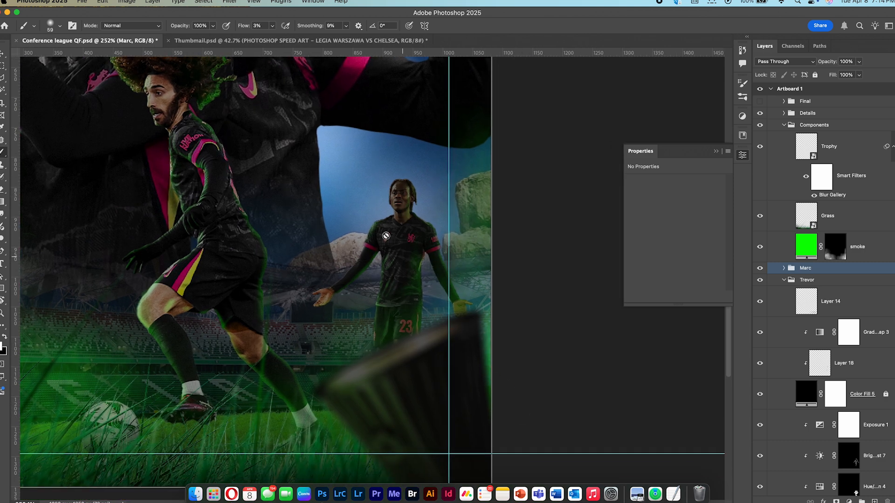
{"action": "scroll", "coordinate": [409, 190], "scroll_direction": "up", "scroll_amount": 4}
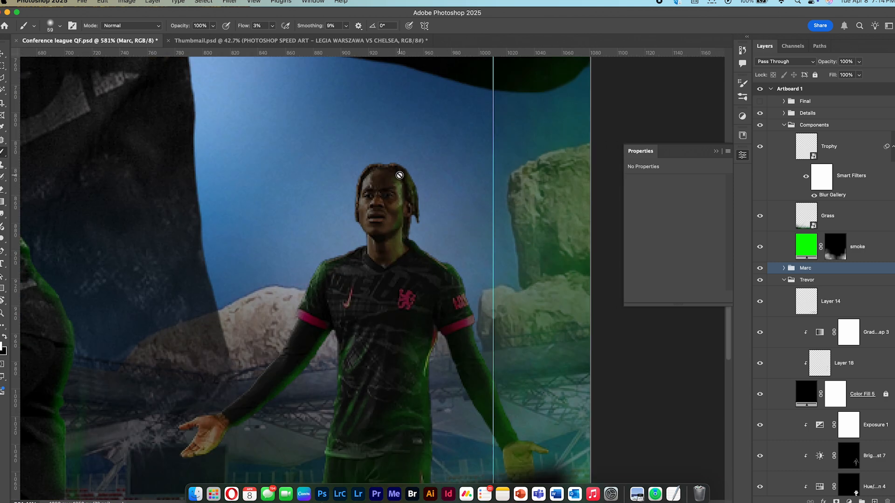
{"action": "scroll", "coordinate": [398, 173], "scroll_direction": "down", "scroll_amount": 6}
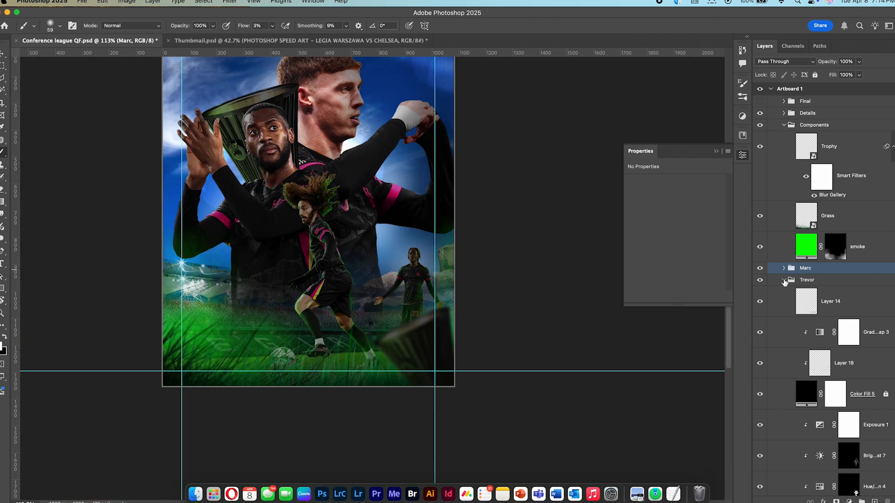
{"action": "left_click", "coordinate": [783, 280]}
- Expand the Tosin group, show Layer 20 and Gradient Map 5, and collapse the group
{"action": "scroll", "coordinate": [783, 329], "scroll_direction": "down", "scroll_amount": 1}
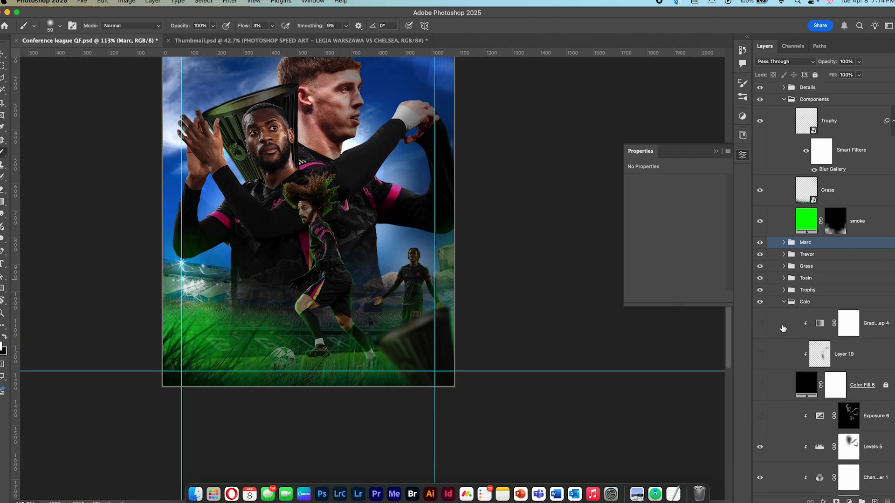
{"action": "left_click", "coordinate": [783, 280]}
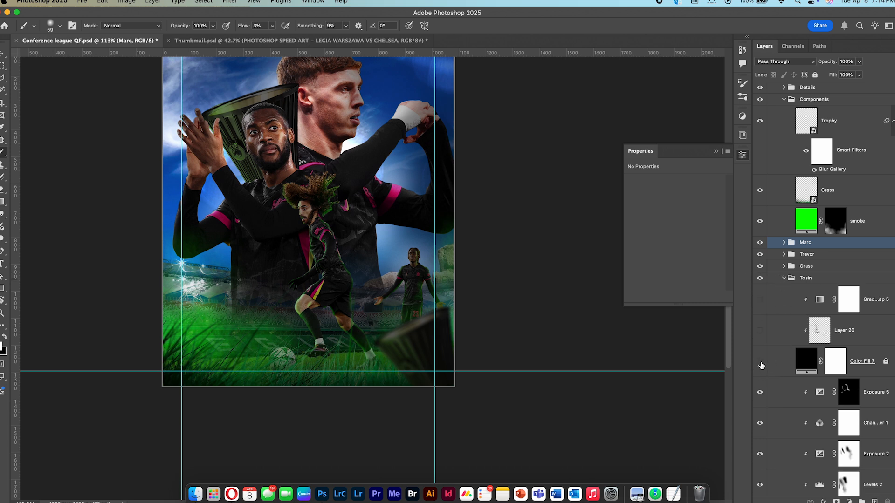
{"action": "left_click", "coordinate": [760, 331]}
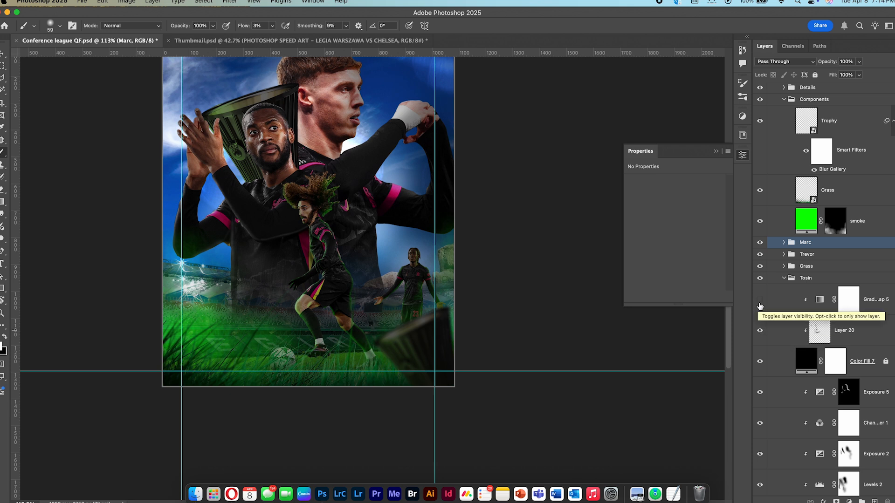
{"action": "left_click", "coordinate": [760, 301]}
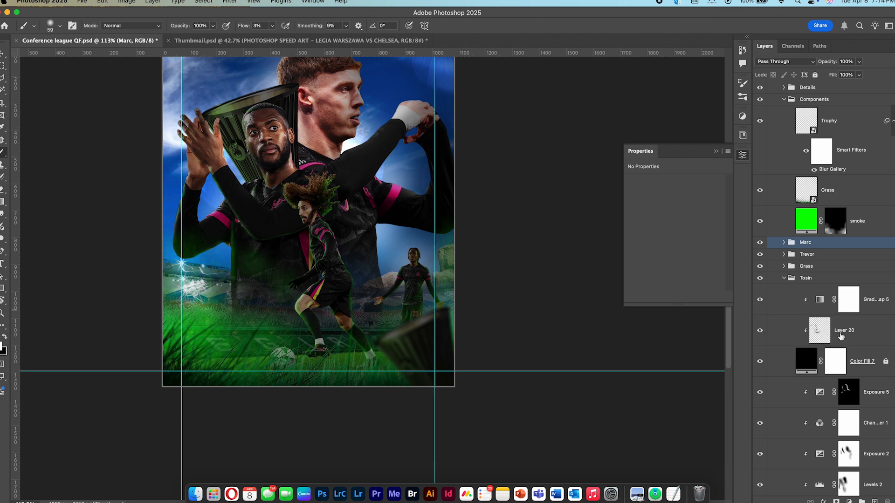
{"action": "left_click", "coordinate": [784, 281]}
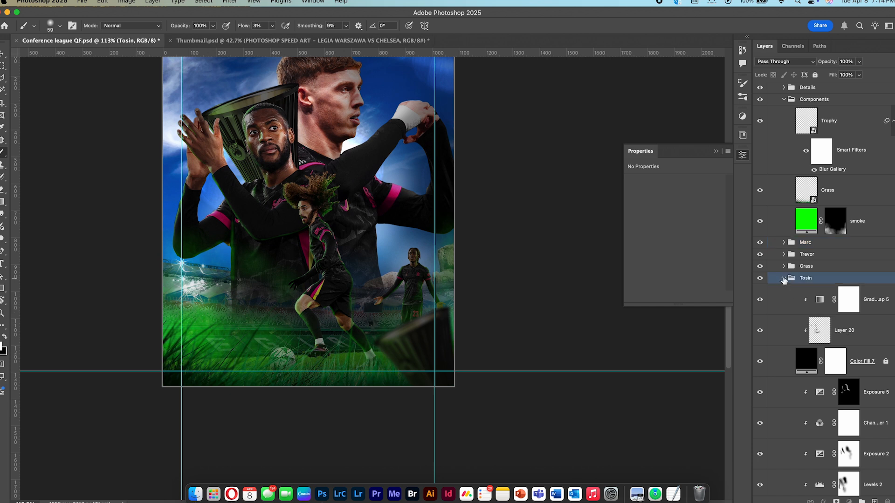
{"action": "left_click", "coordinate": [784, 278]}
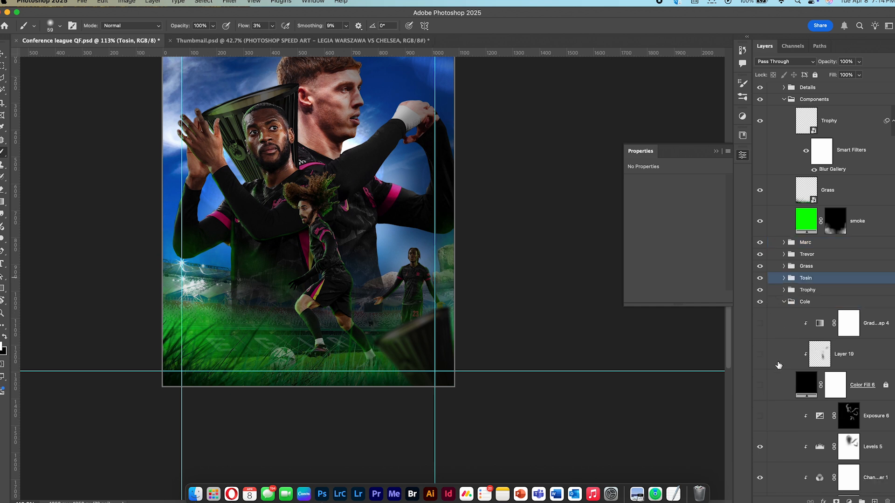
- Show Exposure 6, Color Fill 6, Layer 19 and Gradient Map 4 in the Cole group, then collapse the group
{"action": "scroll", "coordinate": [777, 363], "scroll_direction": "down", "scroll_amount": 2}
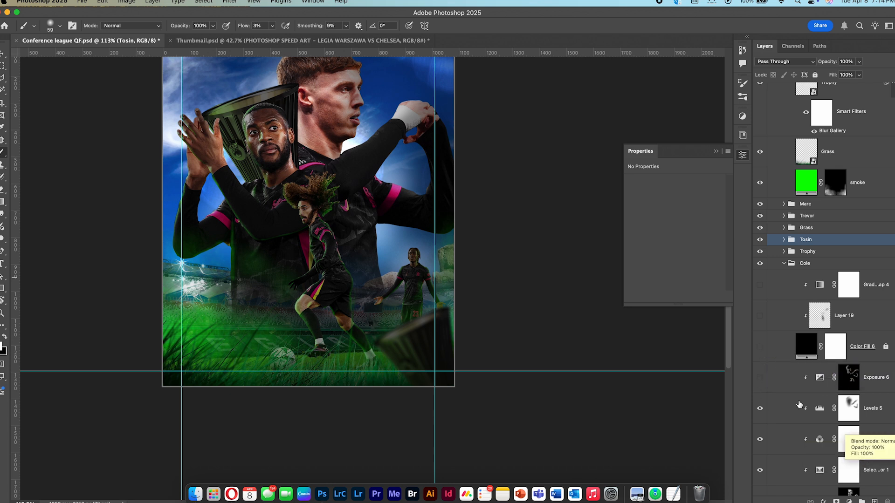
{"action": "left_click", "coordinate": [760, 378]}
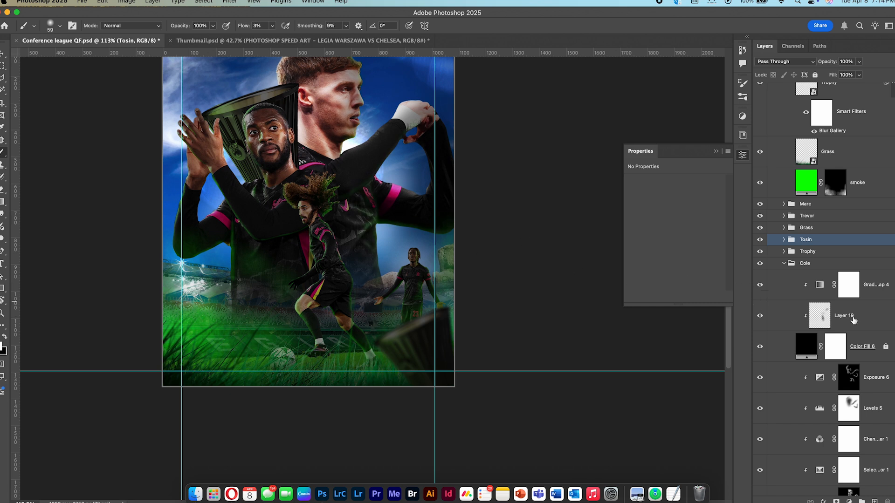
{"action": "left_click", "coordinate": [854, 319]}
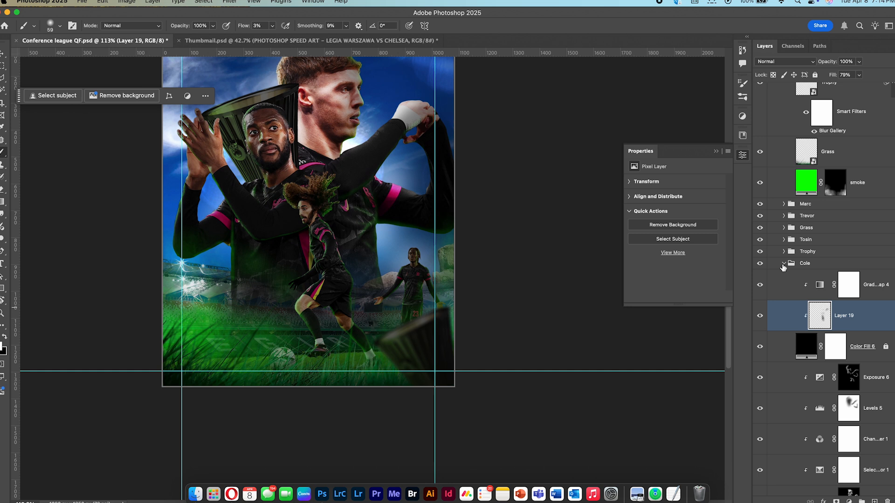
{"action": "left_click", "coordinate": [784, 264]}
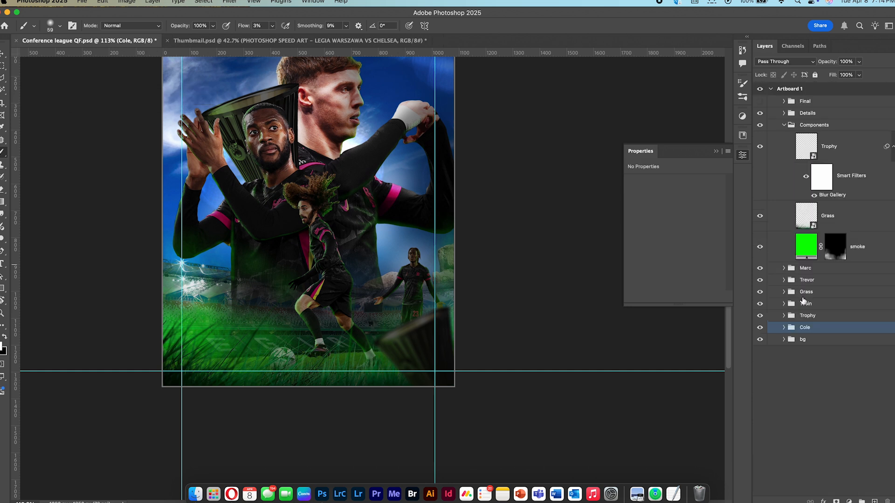
- Expand the Details group and show the Legia crest on Layer 15 and the Chelsea crest, each with its clipped Exposure adjustment
{"action": "left_click", "coordinate": [783, 113]}
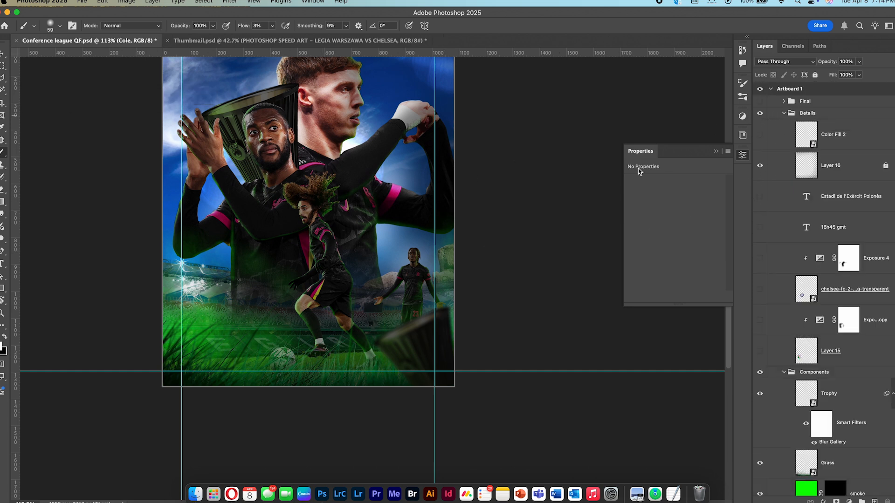
{"action": "left_click_drag", "start_coordinate": [297, 233], "coordinate": [336, 256]}
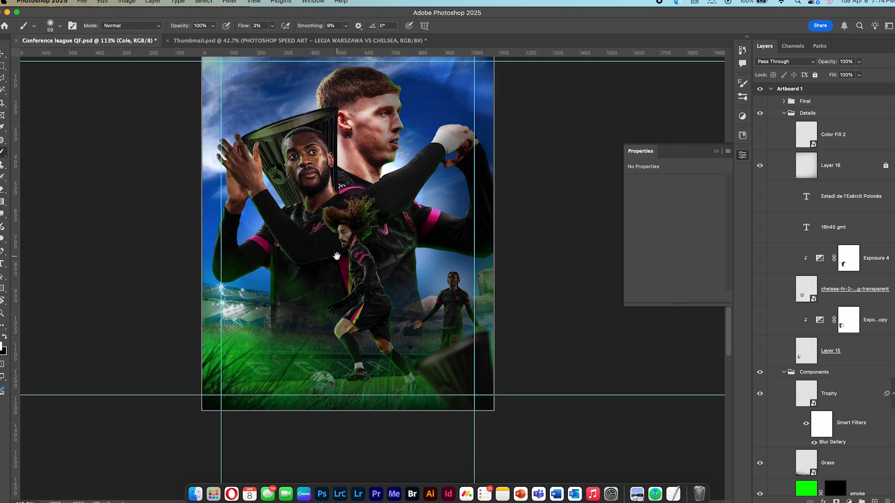
{"action": "left_click", "coordinate": [760, 352]}
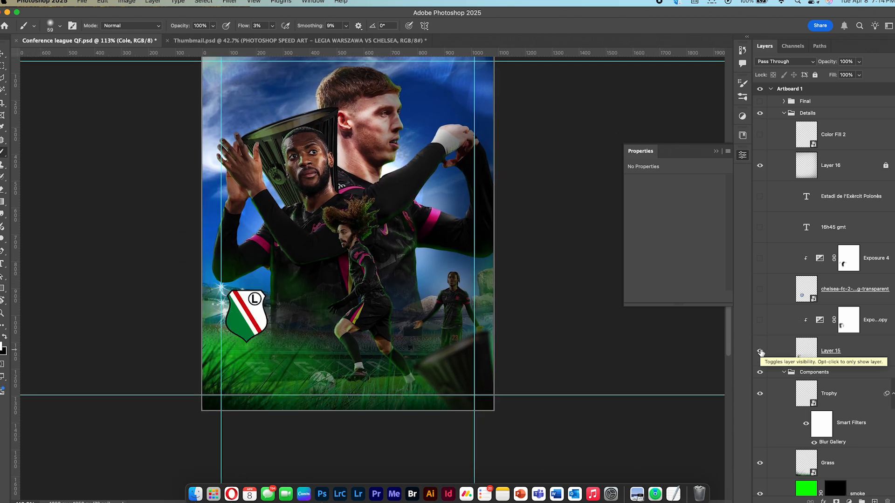
{"action": "left_click", "coordinate": [760, 320]}
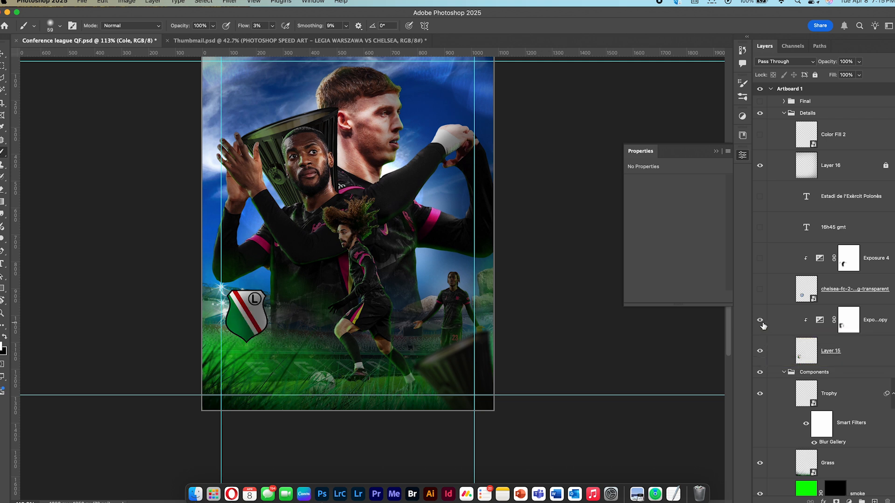
{"action": "left_click", "coordinate": [759, 290]}
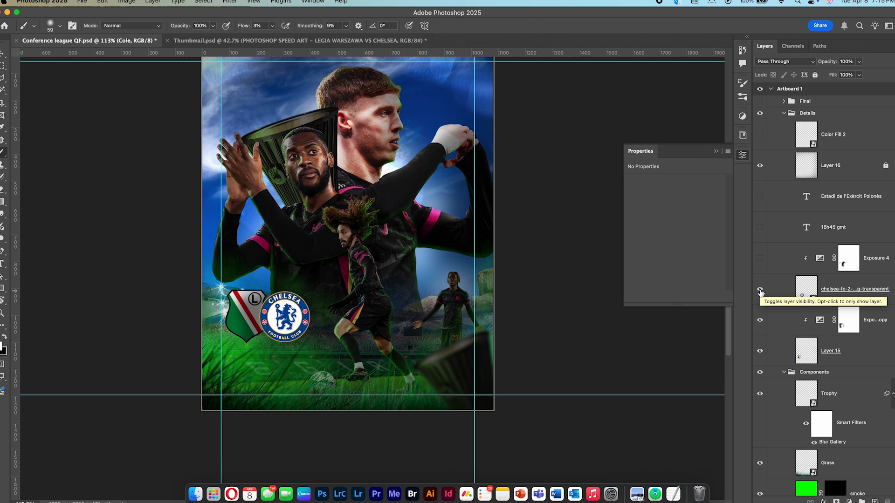
{"action": "left_click", "coordinate": [760, 259]}
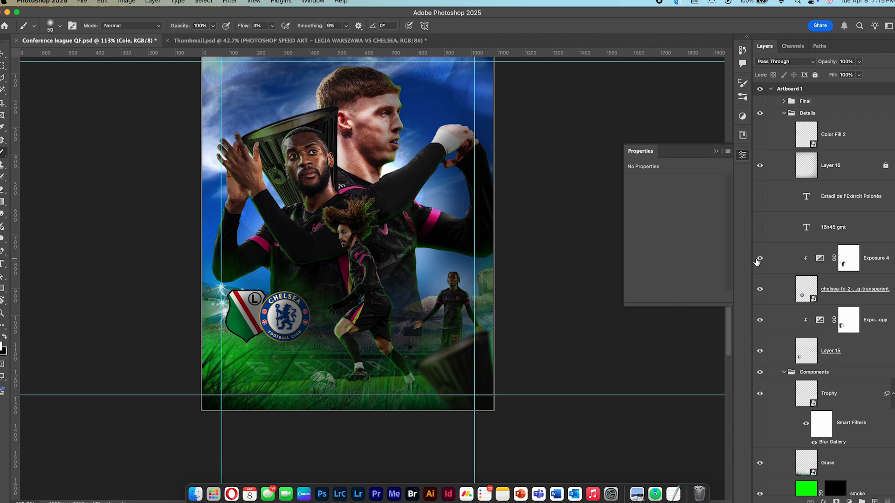
- Show the 16h45 gmt text, the Estadi de l'Exèrcit Polonès text and the Conference League logo on Color Fill 2, and collapse Details
{"action": "left_click", "coordinate": [759, 227]}
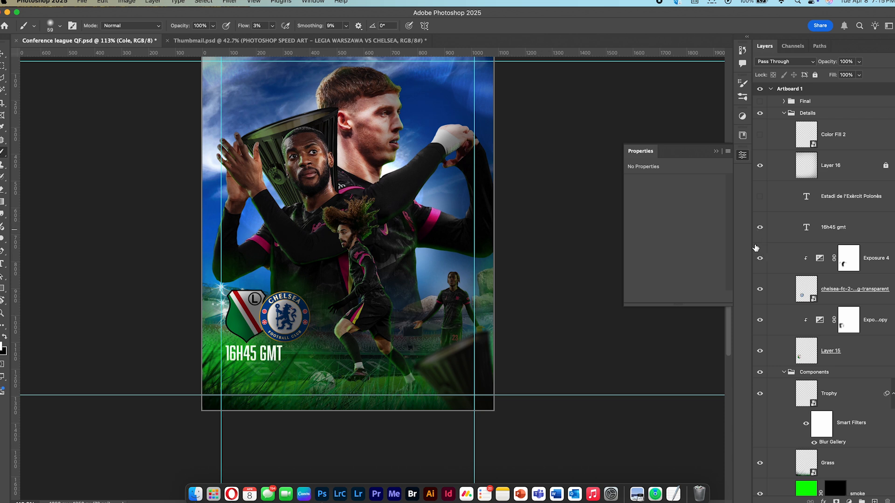
{"action": "left_click", "coordinate": [760, 197]}
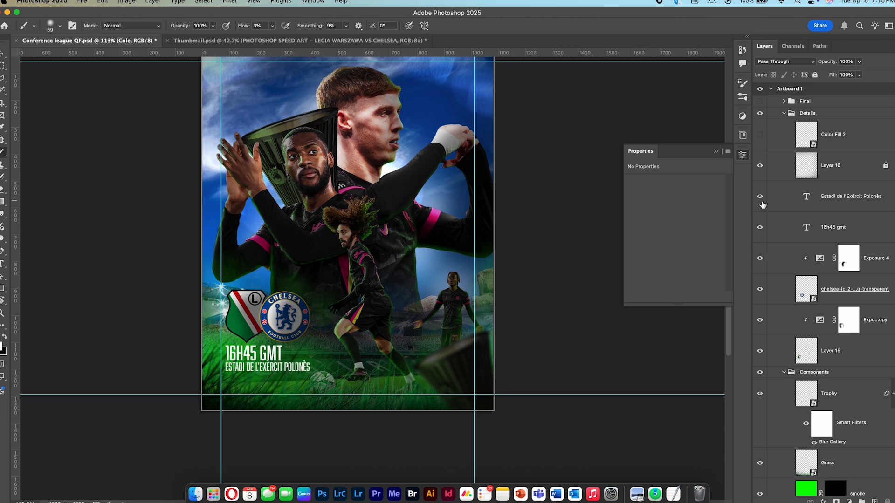
{"action": "left_click", "coordinate": [760, 136]}
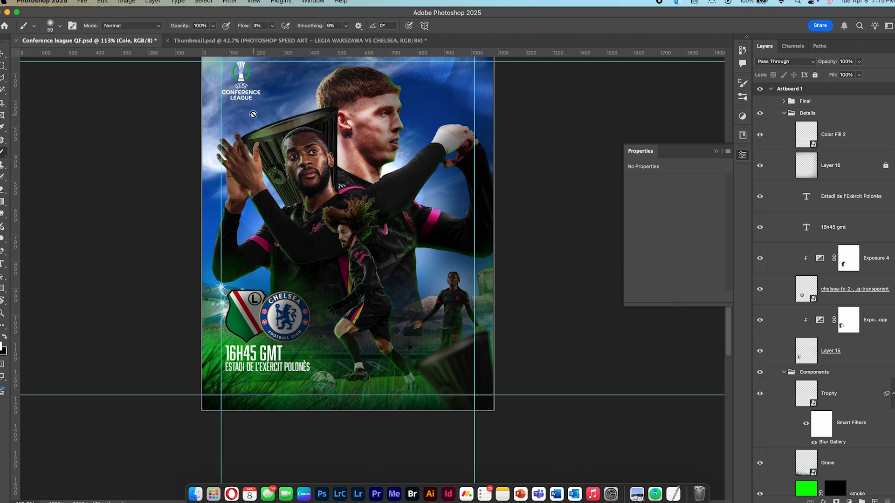
{"action": "scroll", "coordinate": [438, 283], "scroll_direction": "down", "scroll_amount": 2}
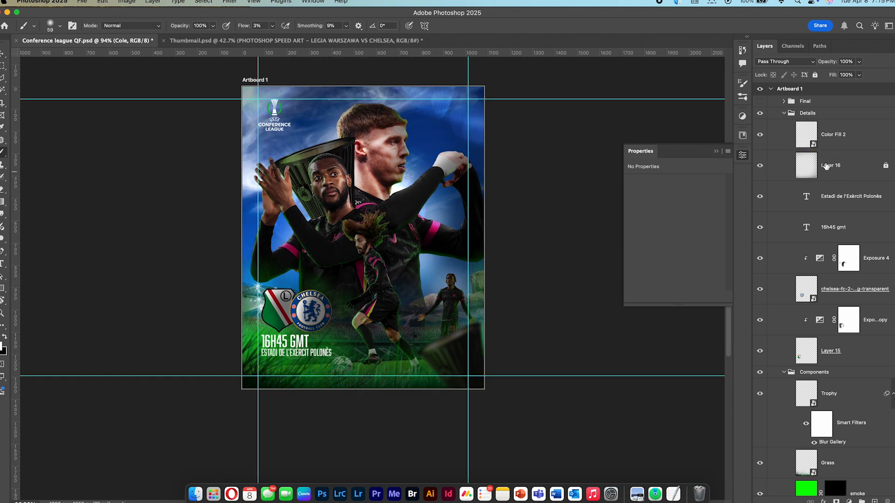
{"action": "left_click", "coordinate": [784, 113]}
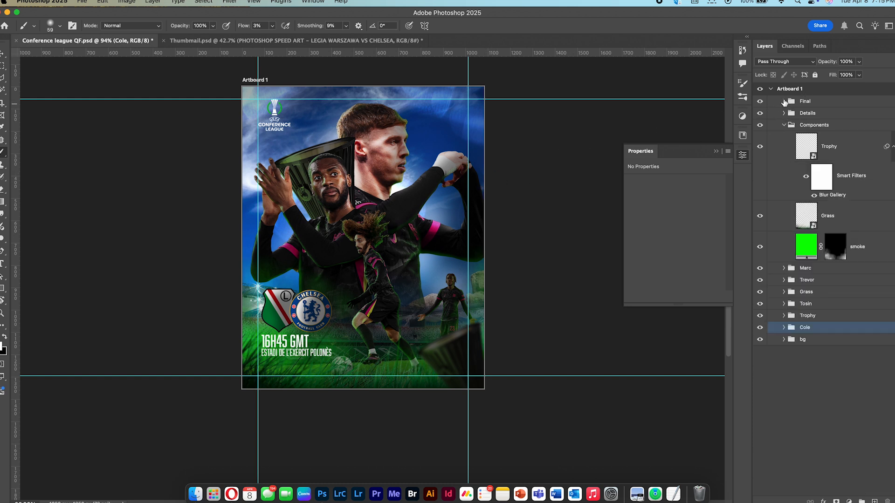
- Show Layer 22 in the Final group and toggle its smart filters off and on to compare the Camera Raw Filter effect
{"action": "left_click", "coordinate": [784, 102]}
{"action": "scroll", "coordinate": [783, 408], "scroll_direction": "down", "scroll_amount": 3}
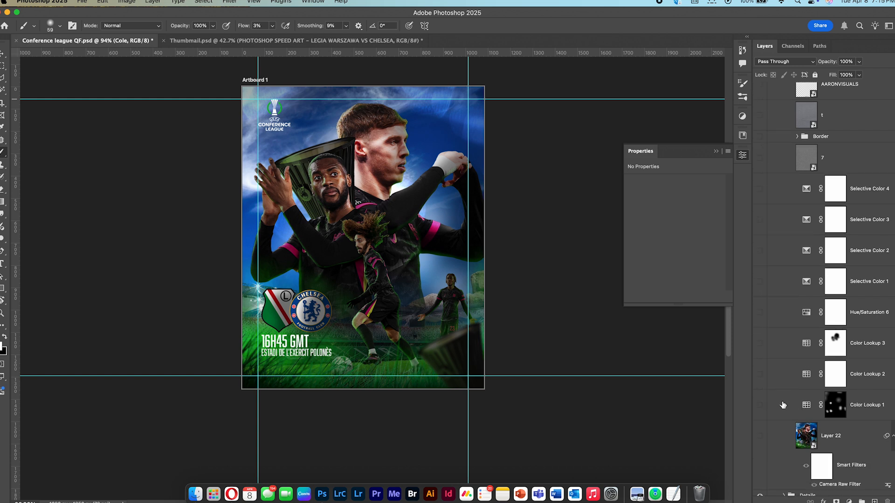
{"action": "left_click", "coordinate": [759, 437]}
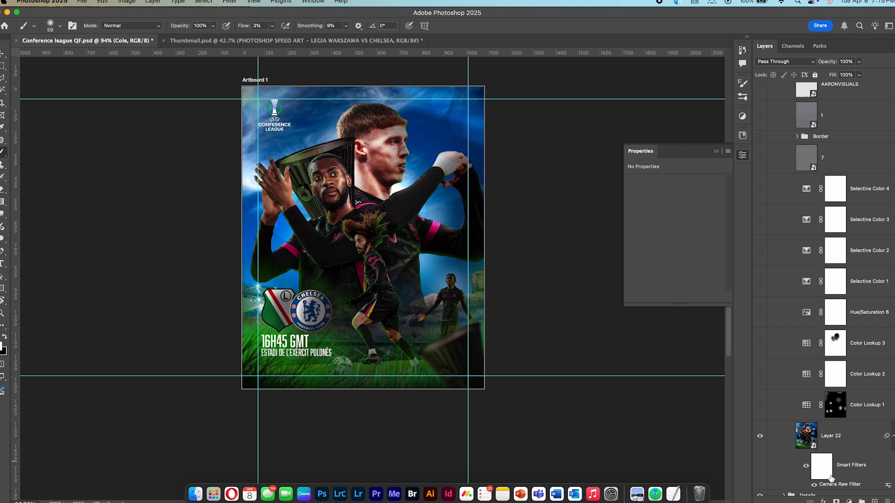
{"action": "left_click", "coordinate": [804, 468]}
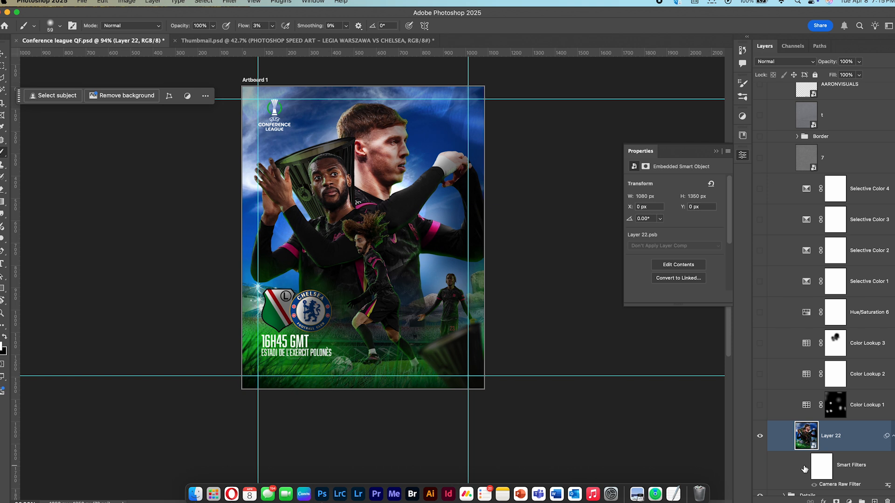
{"action": "left_click", "coordinate": [804, 468]}
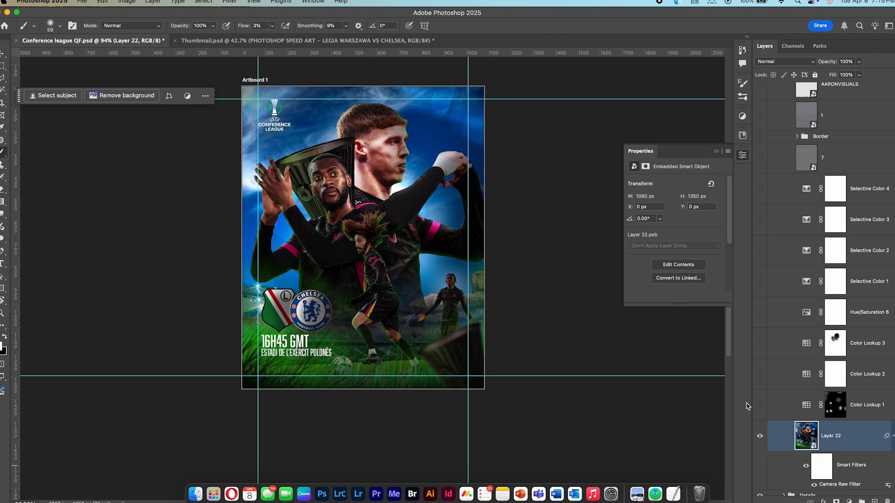
- Show Color Lookup 1 to 3, Hue/Saturation 6, Selective Color 1 to 4 and layer 7, and inspect the grain on the faces
{"action": "left_click", "coordinate": [760, 407]}
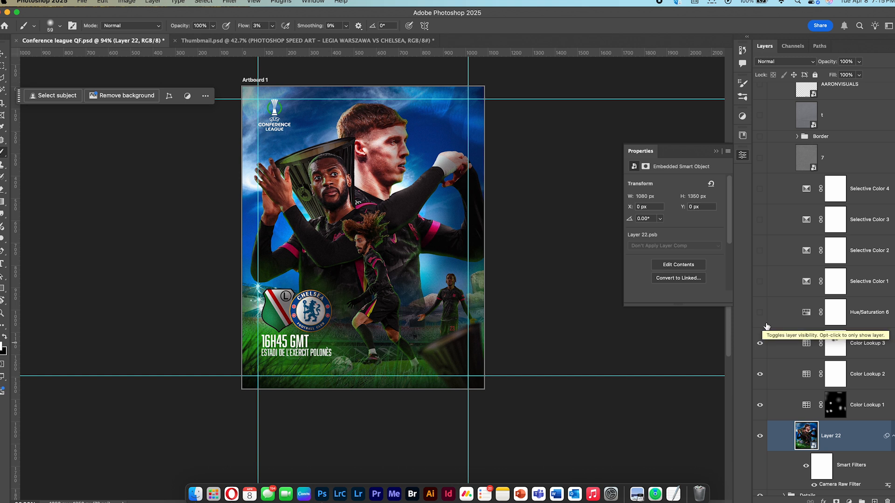
{"action": "left_click", "coordinate": [761, 318]}
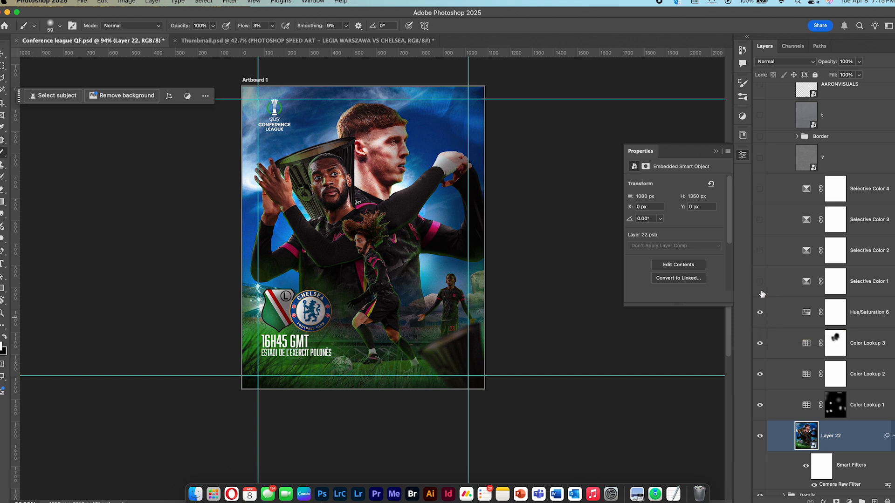
{"action": "left_click", "coordinate": [763, 253]}
{"action": "left_click", "coordinate": [761, 221]}
{"action": "scroll", "coordinate": [357, 140], "scroll_direction": "up", "scroll_amount": 3}
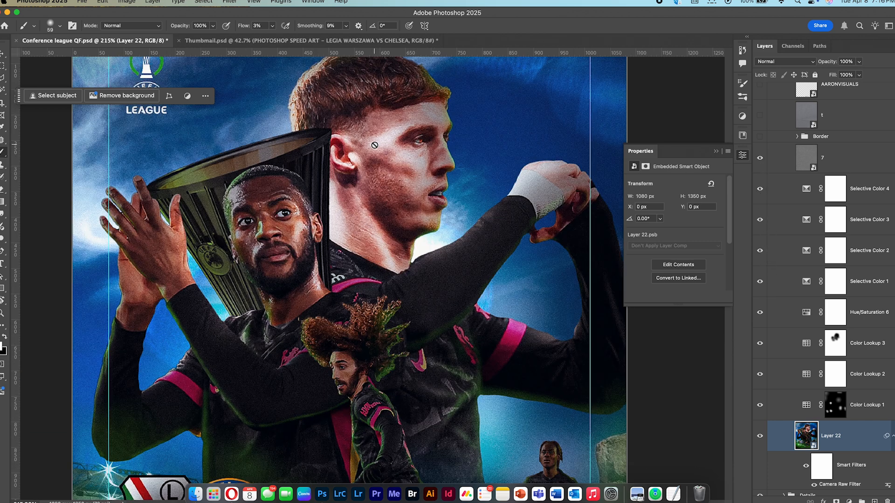
{"action": "scroll", "coordinate": [389, 164], "scroll_direction": "up", "scroll_amount": 3}
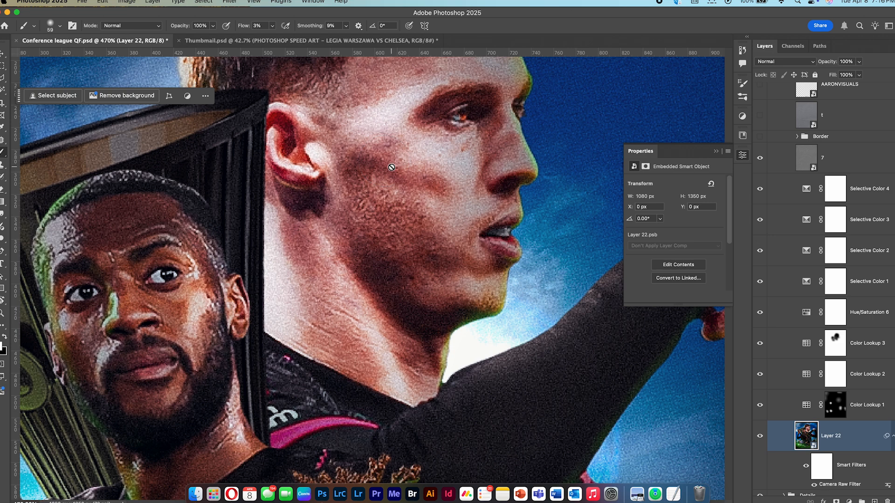
- Show the Border group, texture layer 1 and the AARONVISUALS signature, and bring the whole poster into view
{"action": "left_click", "coordinate": [759, 136]}
{"action": "scroll", "coordinate": [480, 261], "scroll_direction": "down", "scroll_amount": 5}
{"action": "scroll", "coordinate": [450, 342], "scroll_direction": "up", "scroll_amount": 5}
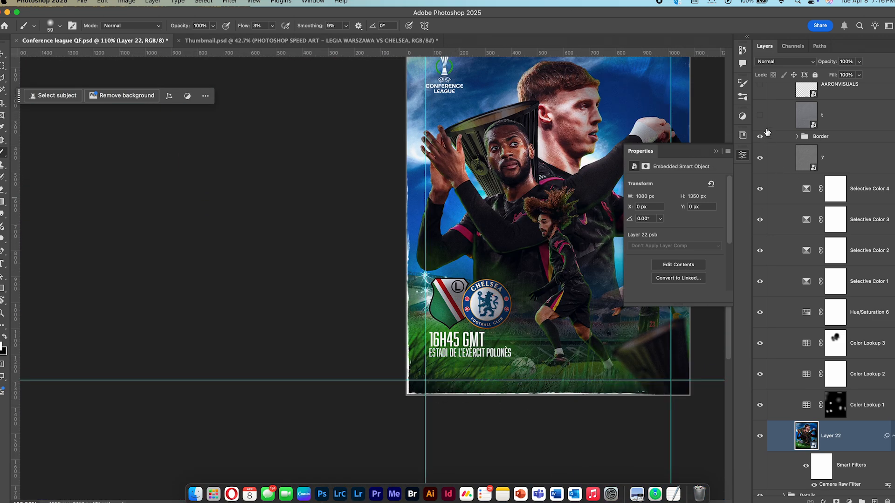
{"action": "left_click", "coordinate": [760, 115]}
{"action": "left_click_drag", "start_coordinate": [552, 172], "coordinate": [521, 210]}
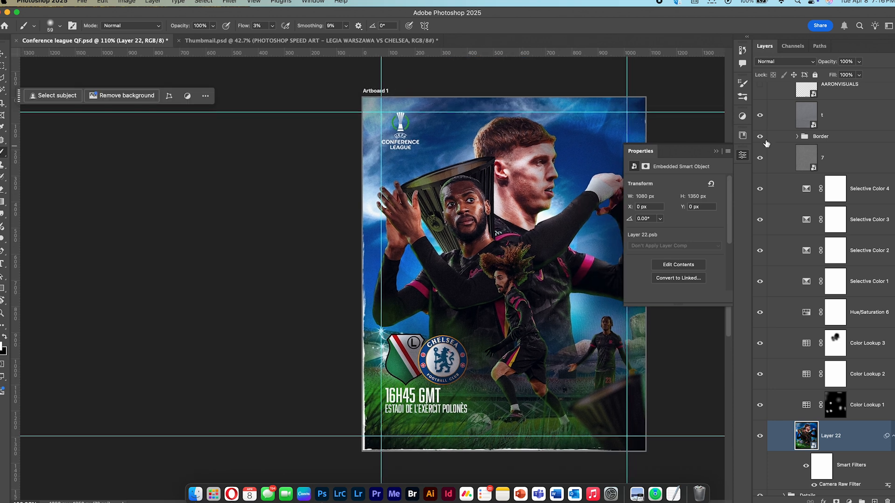
{"action": "left_click", "coordinate": [760, 85]}
{"action": "scroll", "coordinate": [425, 232], "scroll_direction": "down", "scroll_amount": 2}
{"action": "left_click_drag", "start_coordinate": [501, 296], "coordinate": [447, 241]}
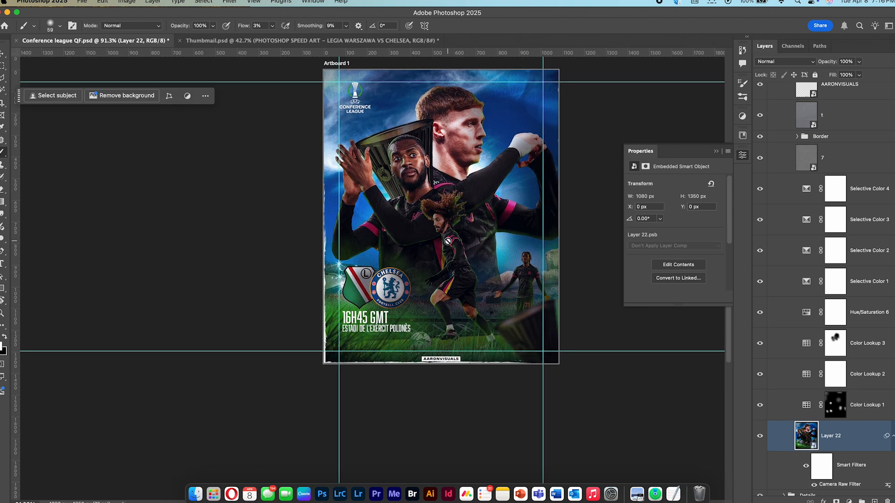